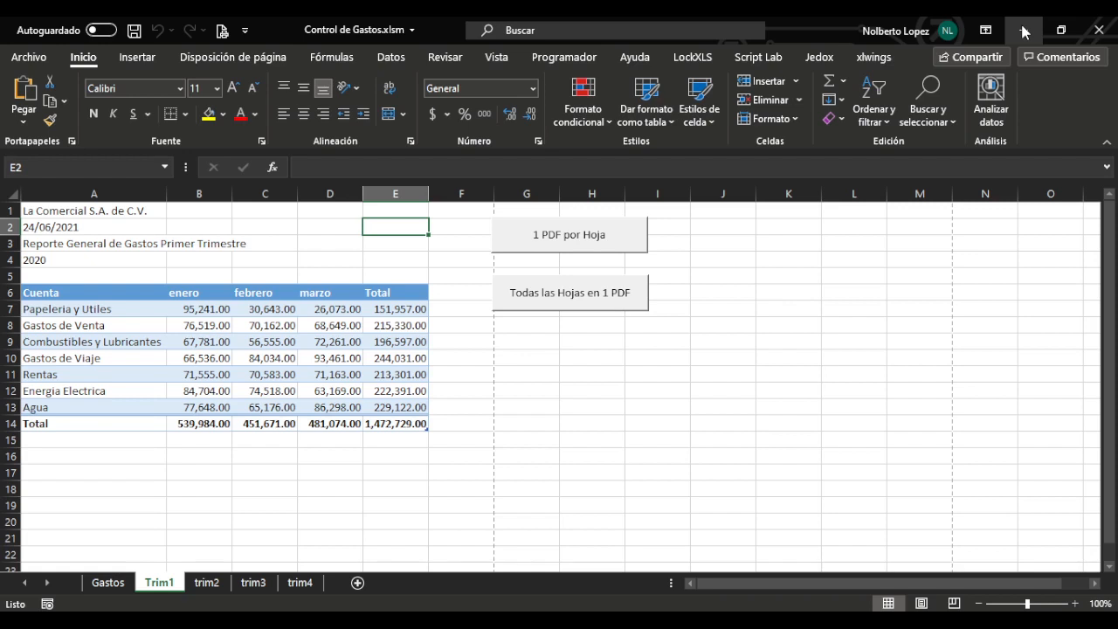
# Step: Examine the expense records on the Gastos sheet and the first-quarter summary table on Trim1
pyautogui.press('Left')
pyautogui.press('Left')
pyautogui.press('Left')
pyautogui.press('Left')
pyautogui.press('Down')
pyautogui.press('Down')
pyautogui.press('Down')
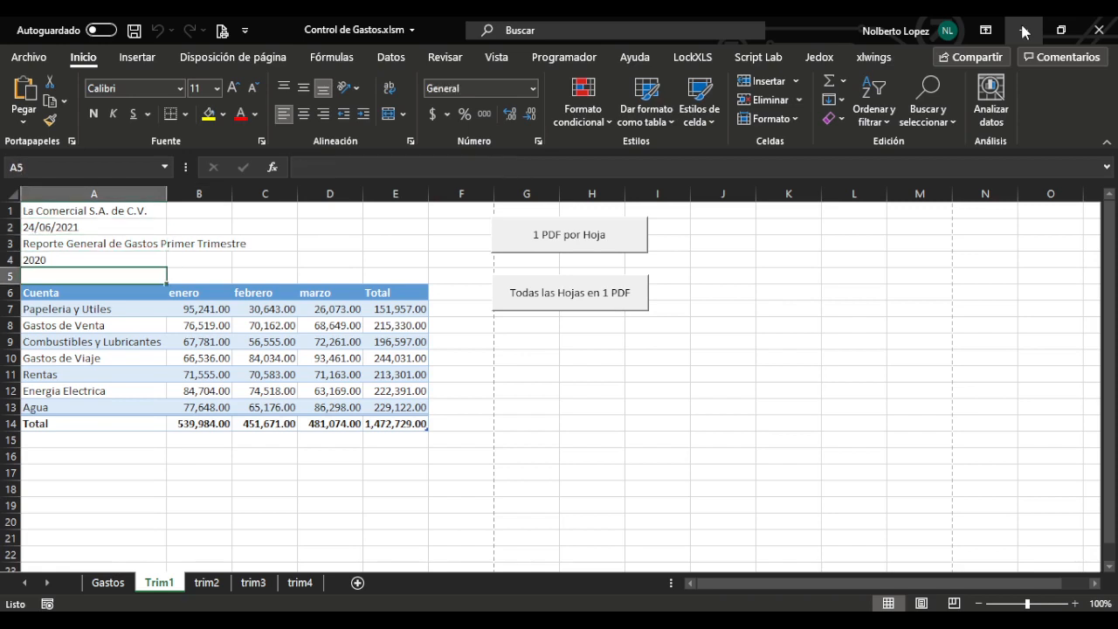
pyautogui.press('Down')
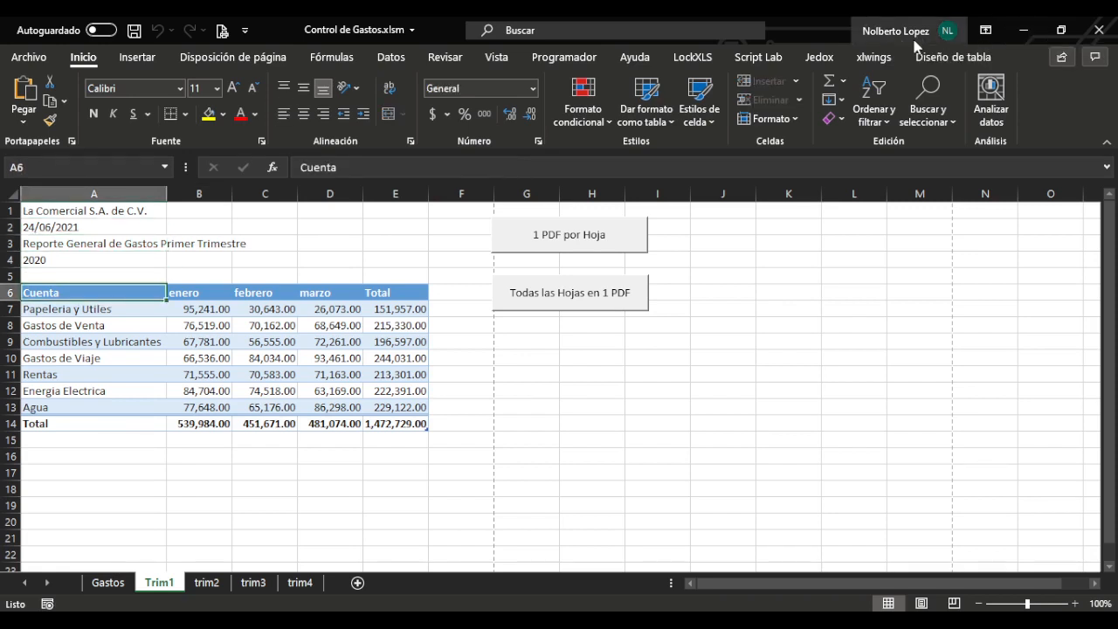
pyautogui.click(107, 582)
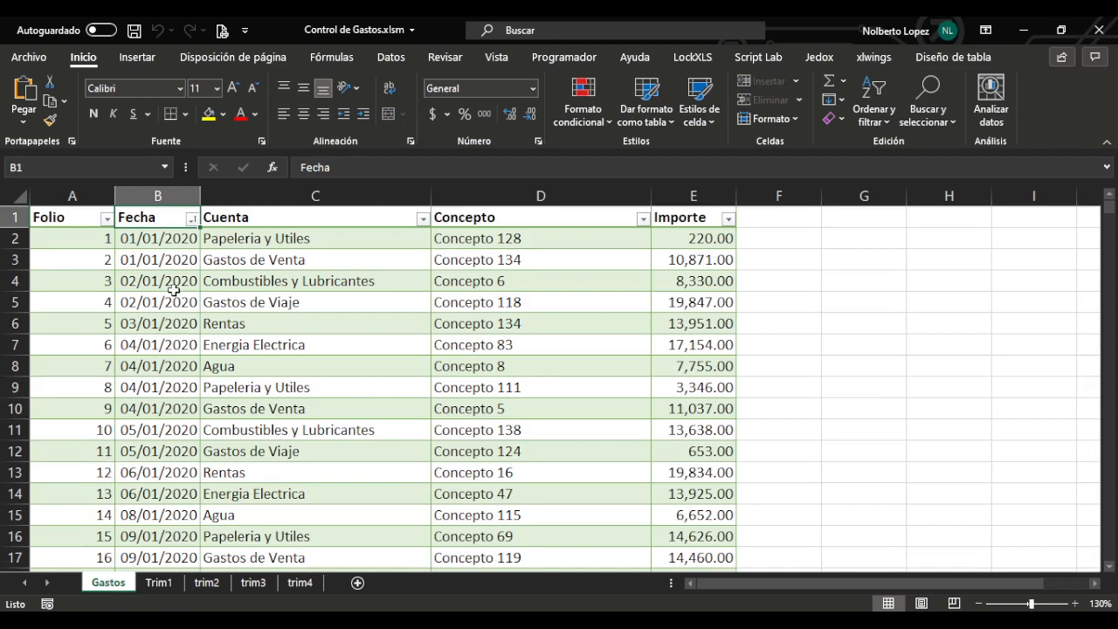
pyautogui.click(158, 582)
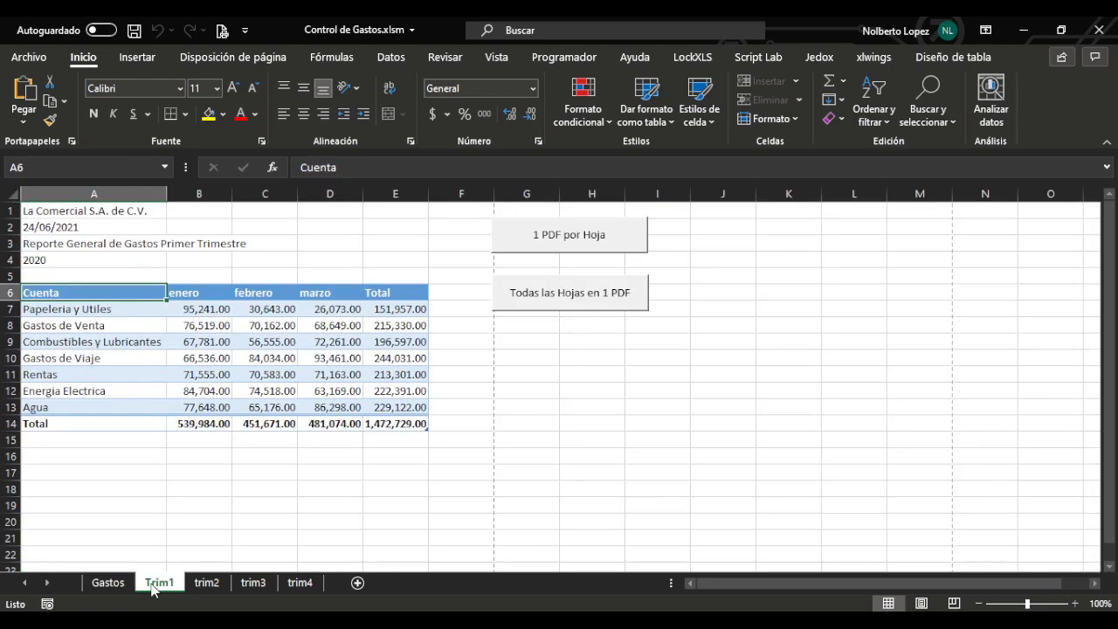
pyautogui.click(183, 275)
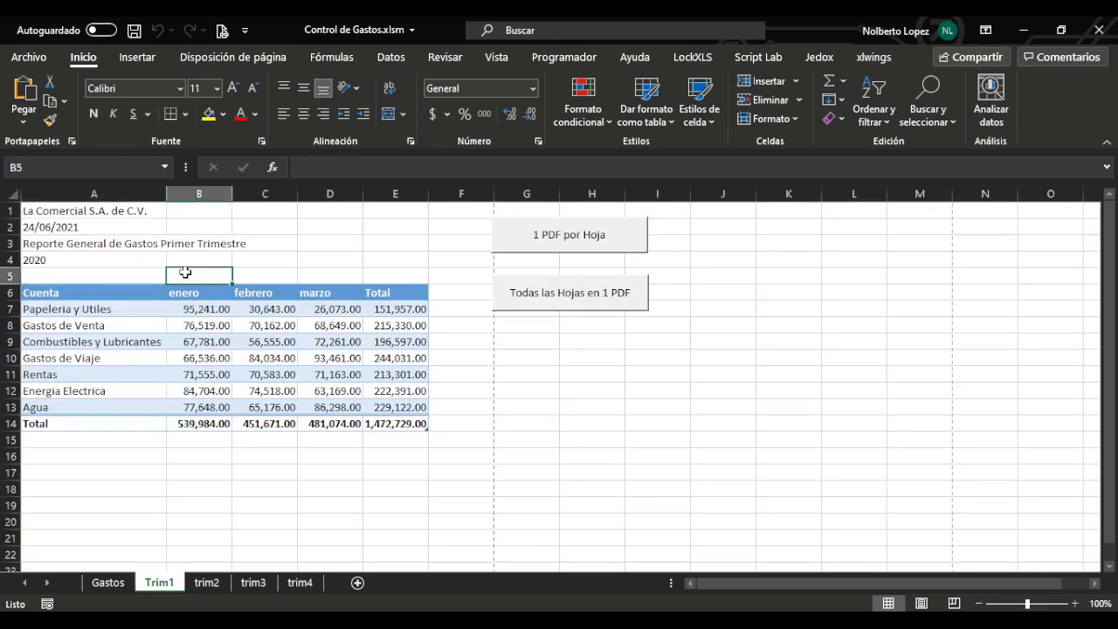
pyautogui.click(187, 290)
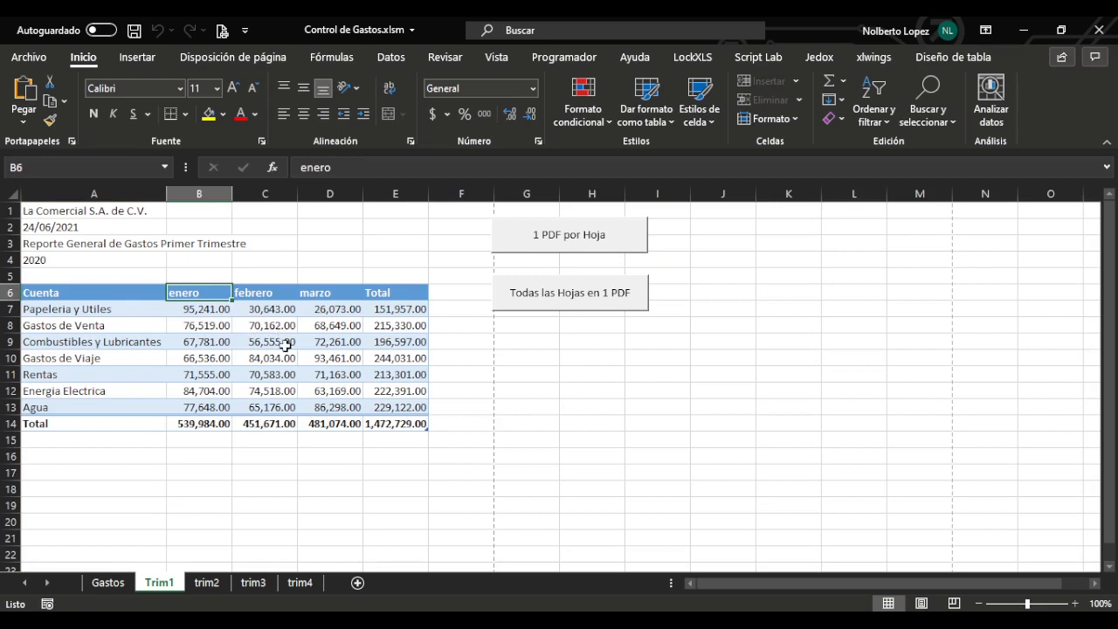
# Step: Set the report year in cell A4 of the Trim1 sheet to 2021
pyautogui.click(63, 260)
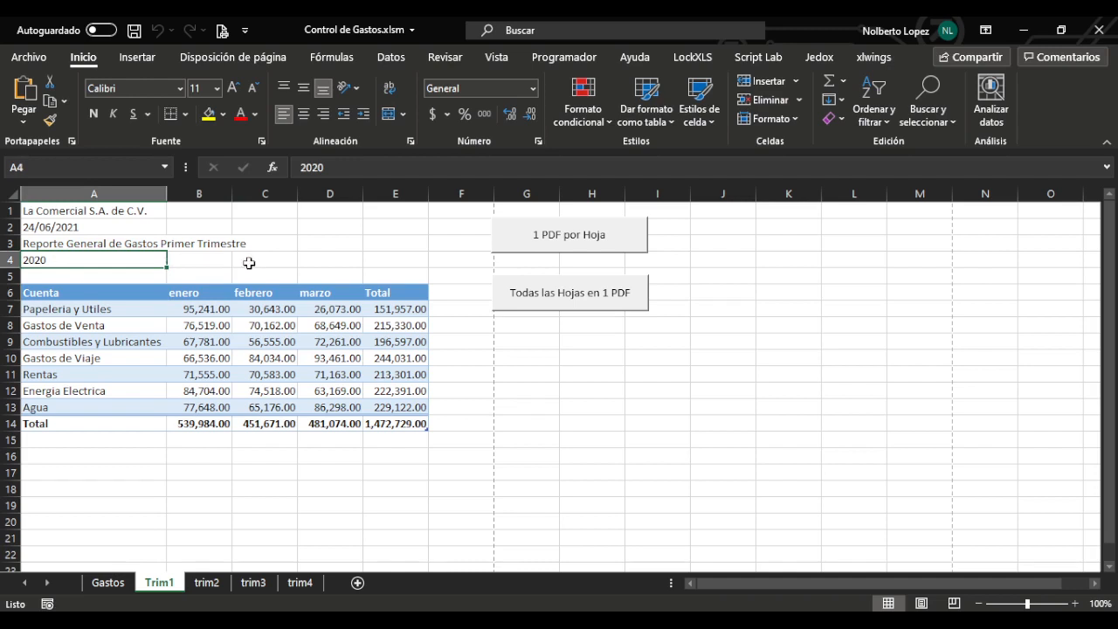
pyautogui.write('2021')
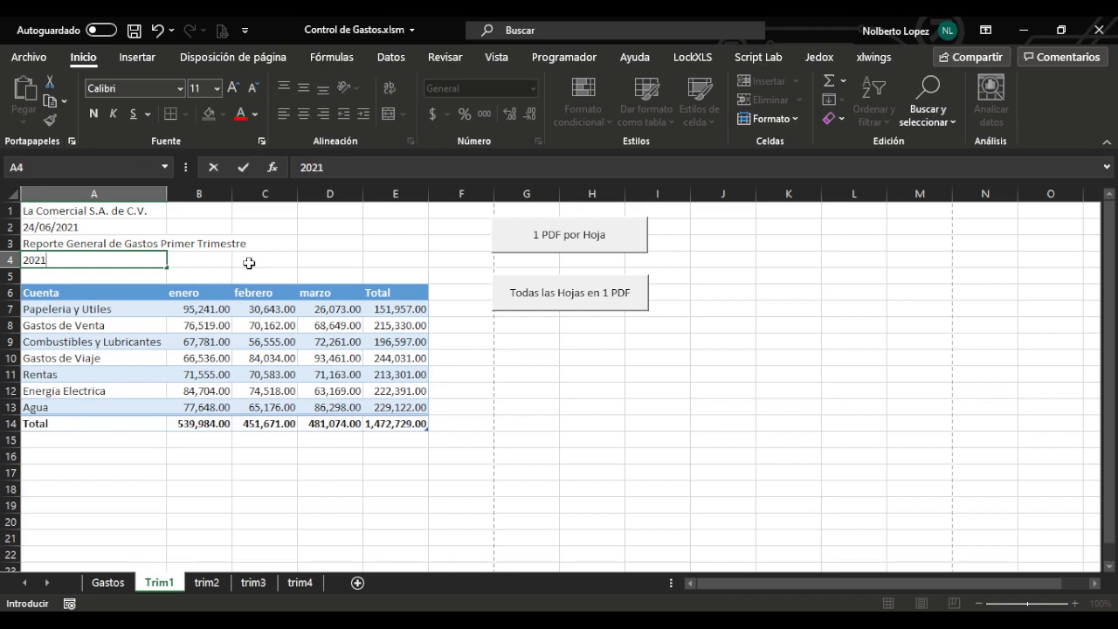
pyautogui.press('Return')
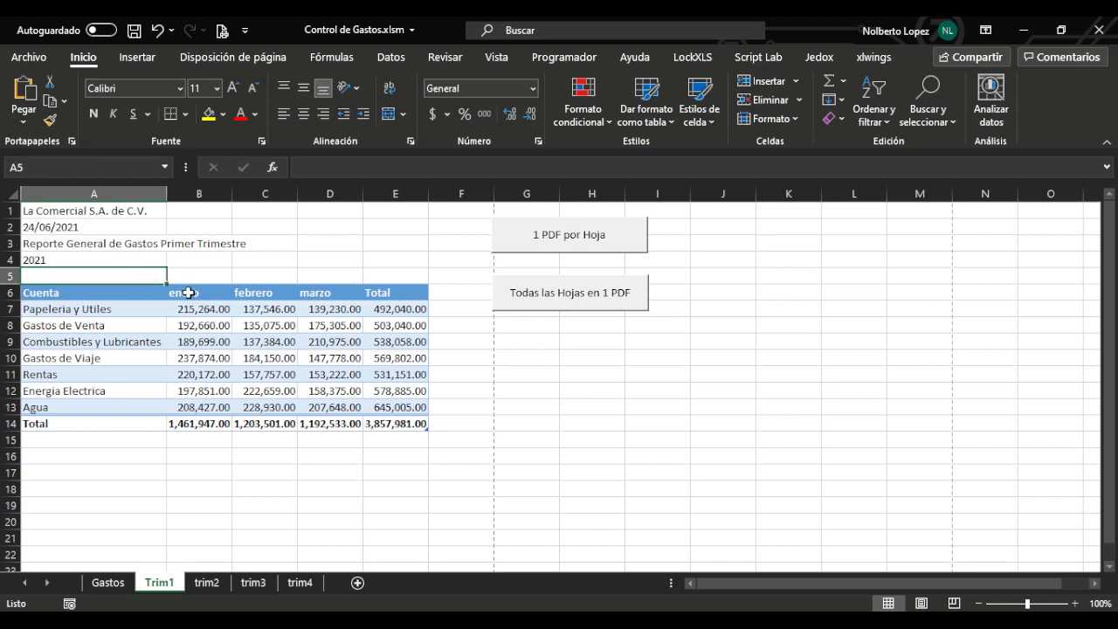
# Step: Try junio as the first month heading in cell B6 of Trim1, and undo the change
pyautogui.click(190, 295)
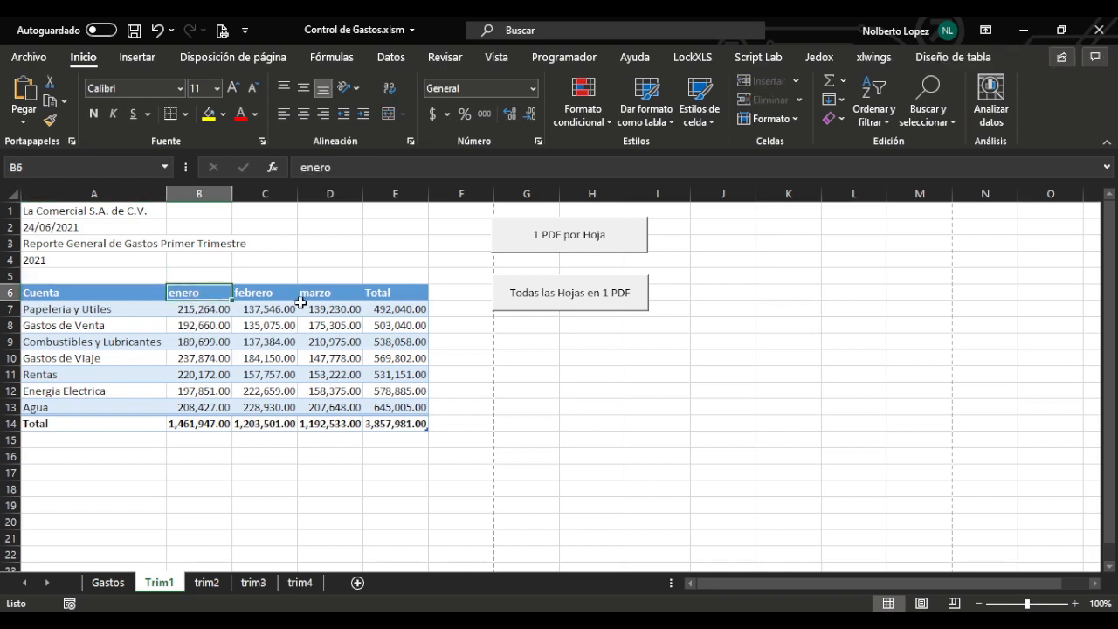
pyautogui.write('junio')
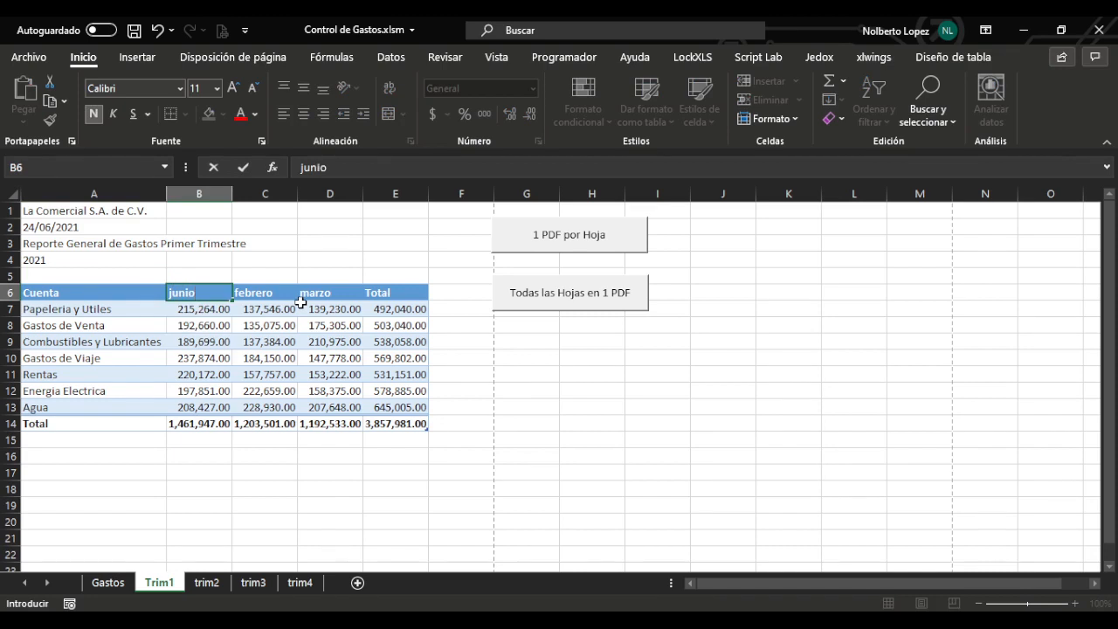
pyautogui.press('Return')
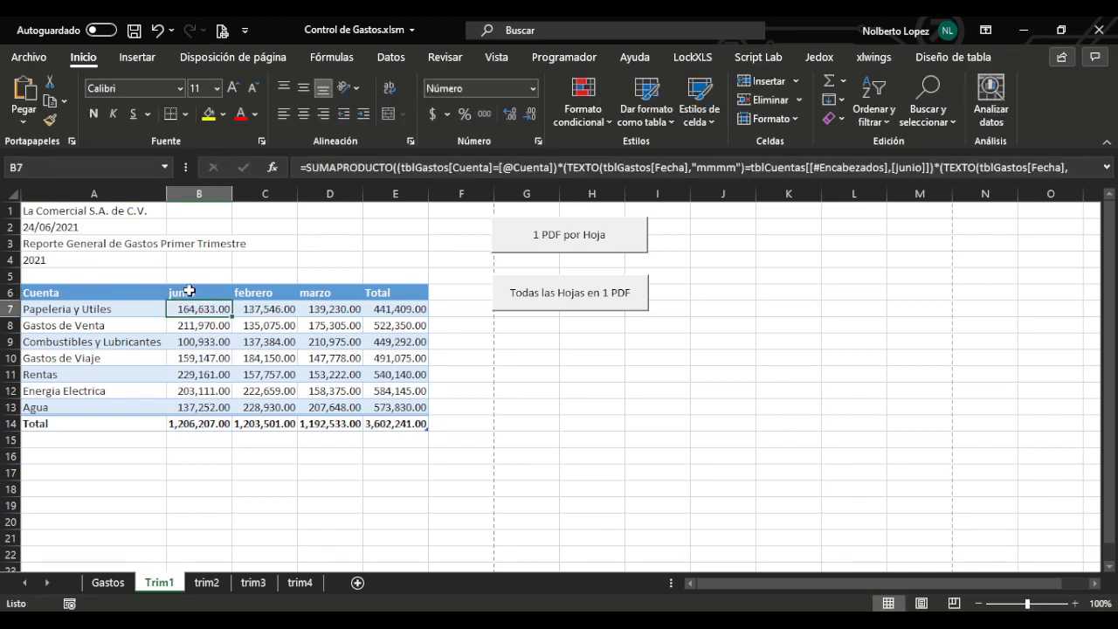
pyautogui.hotkey('ctrl', 'z')
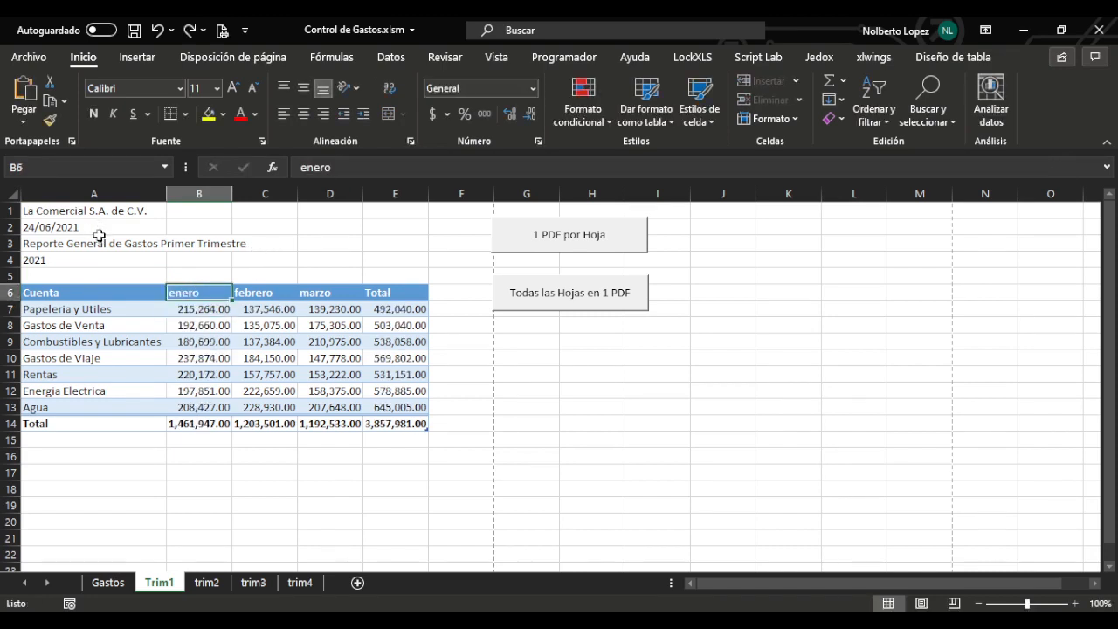
# Step: Review the quarterly expense reports on the trim2, trim3 and trim4 sheets, and return to Trim1
pyautogui.click(301, 255)
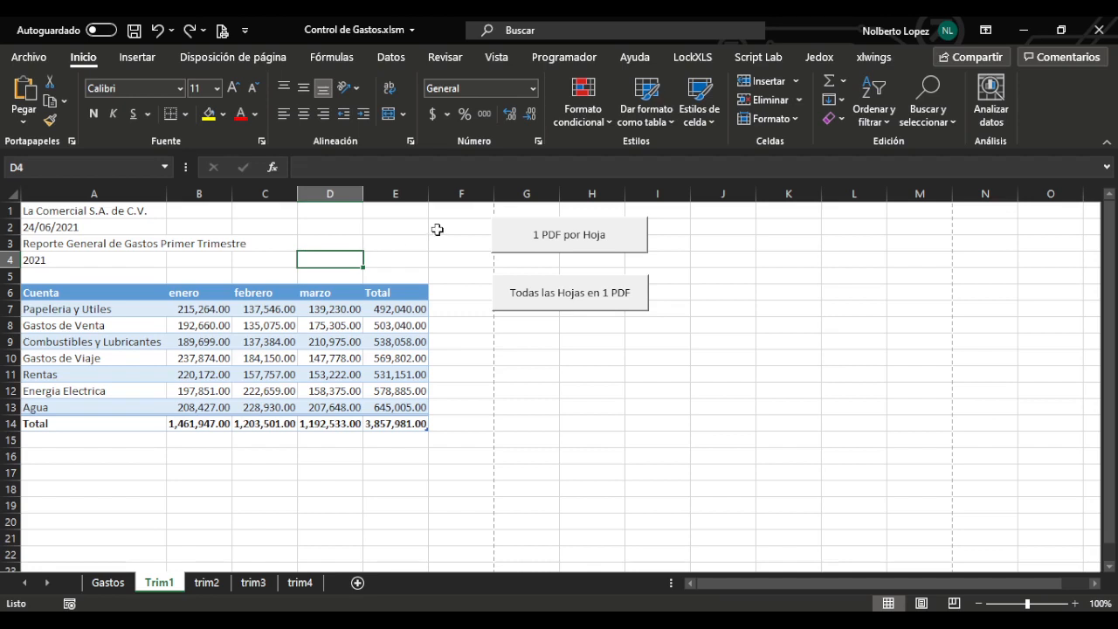
pyautogui.click(393, 227)
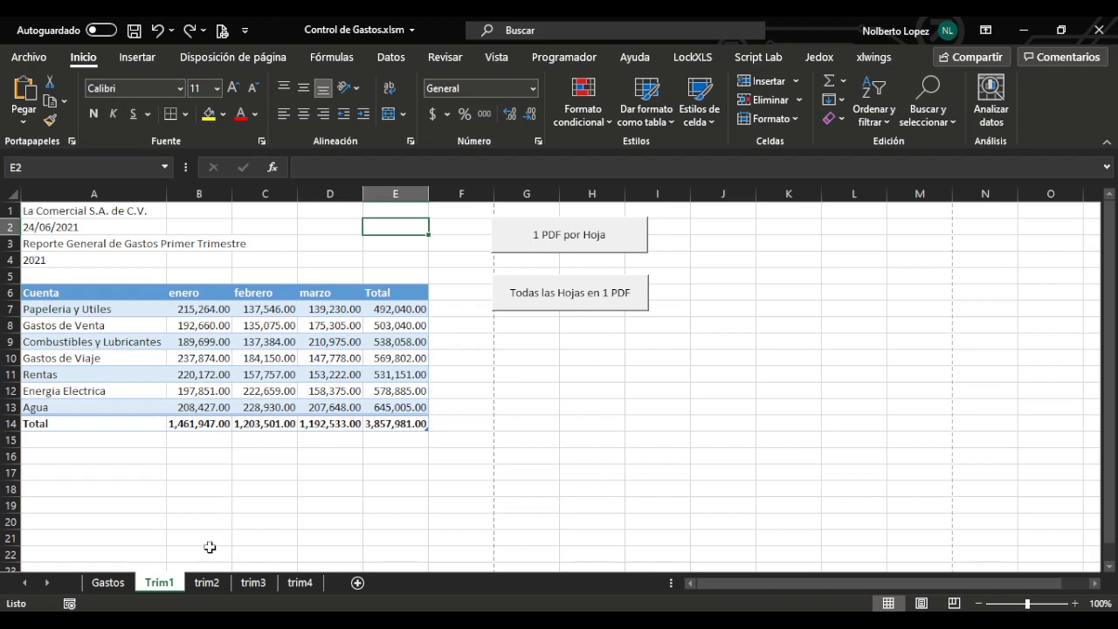
pyautogui.click(201, 590)
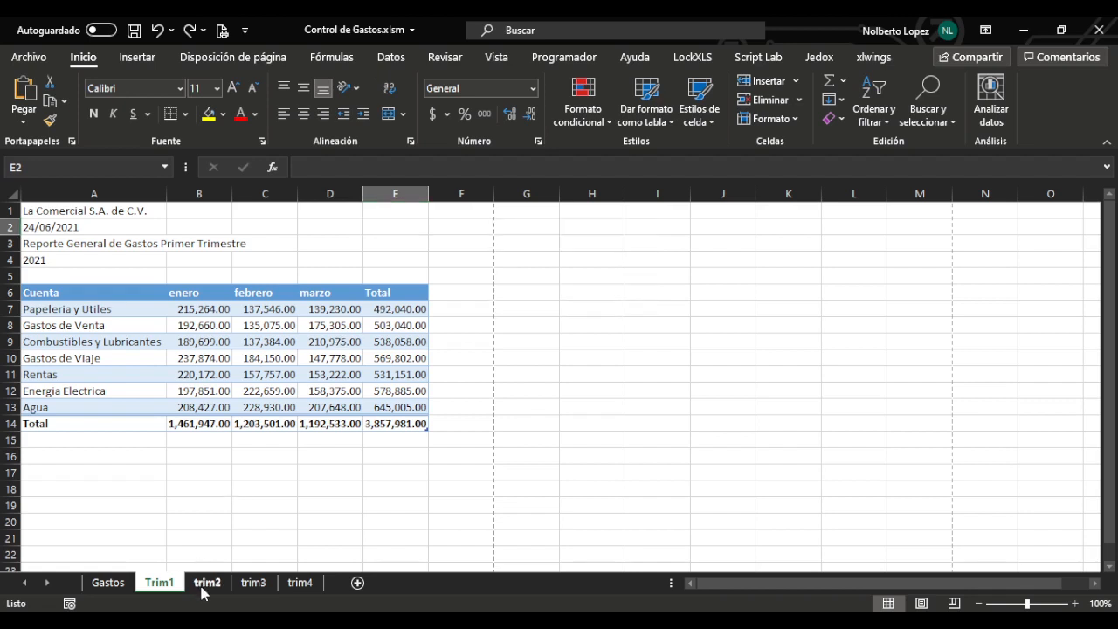
pyautogui.click(253, 585)
pyautogui.click(300, 583)
pyautogui.click(161, 583)
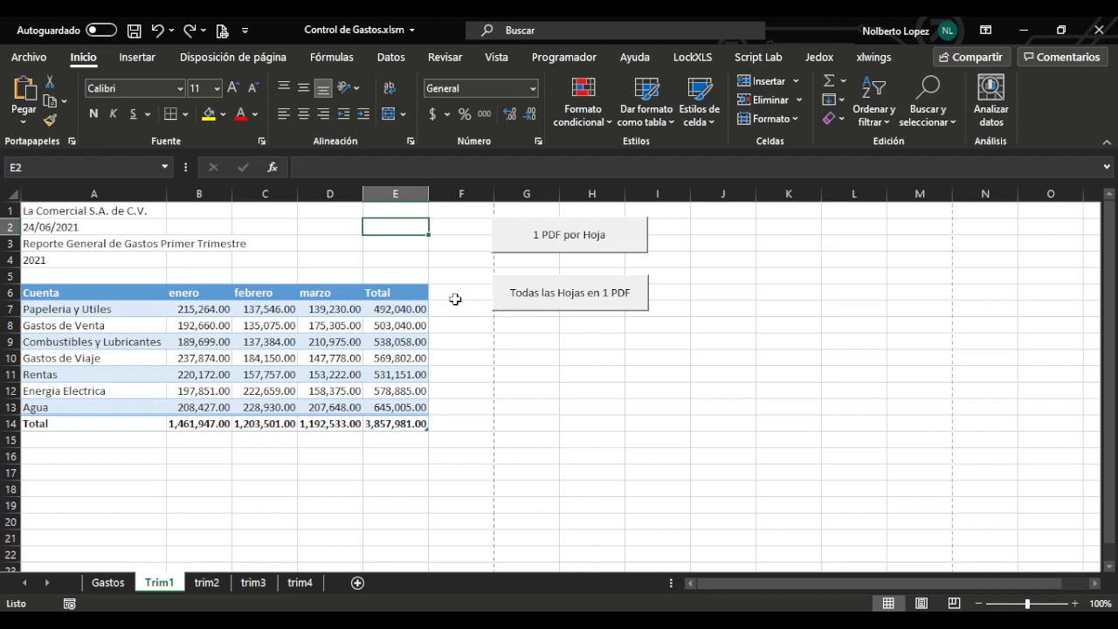
pyautogui.click(204, 589)
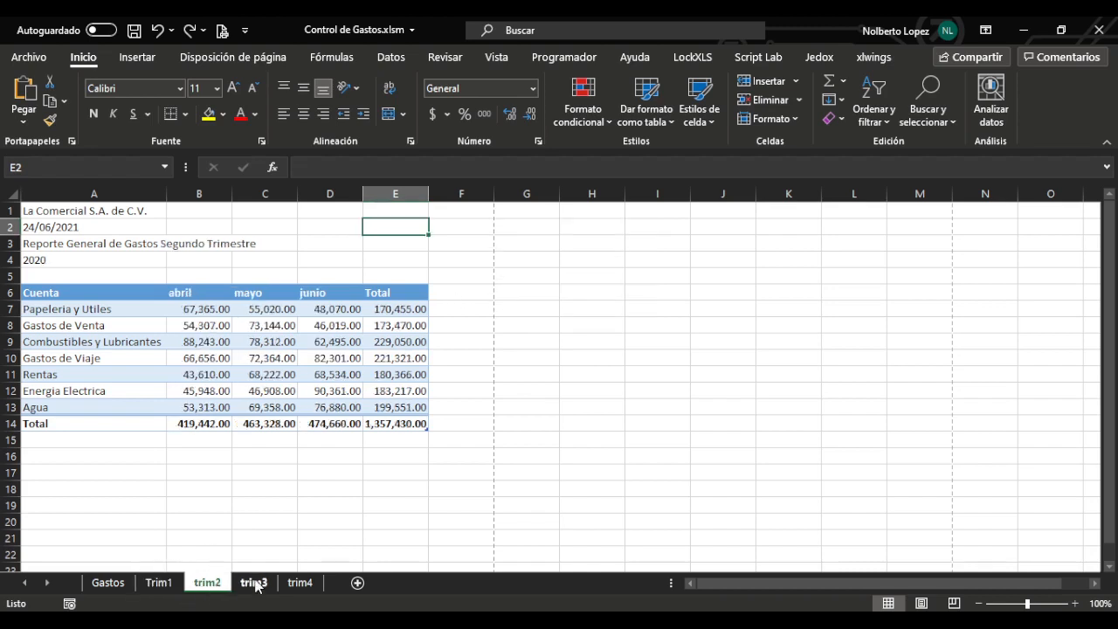
pyautogui.click(255, 587)
pyautogui.click(300, 583)
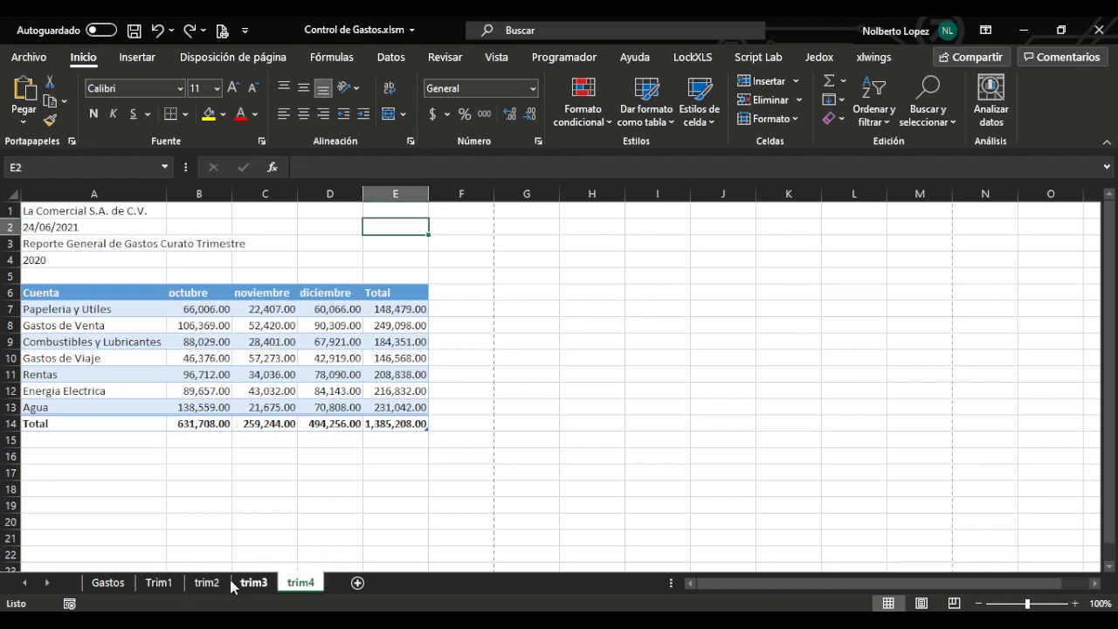
pyautogui.click(161, 584)
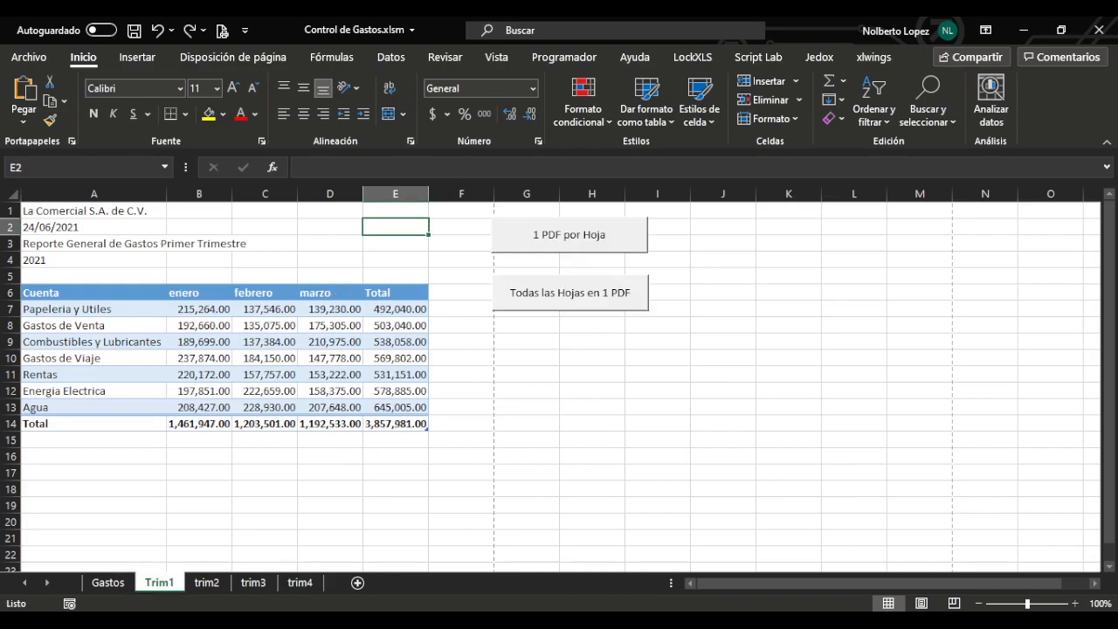
# Step: Export the quarterly sheets both as one PDF per sheet and as a single PDF containing all sheets
pyautogui.hotkey('alt', 'Tab')
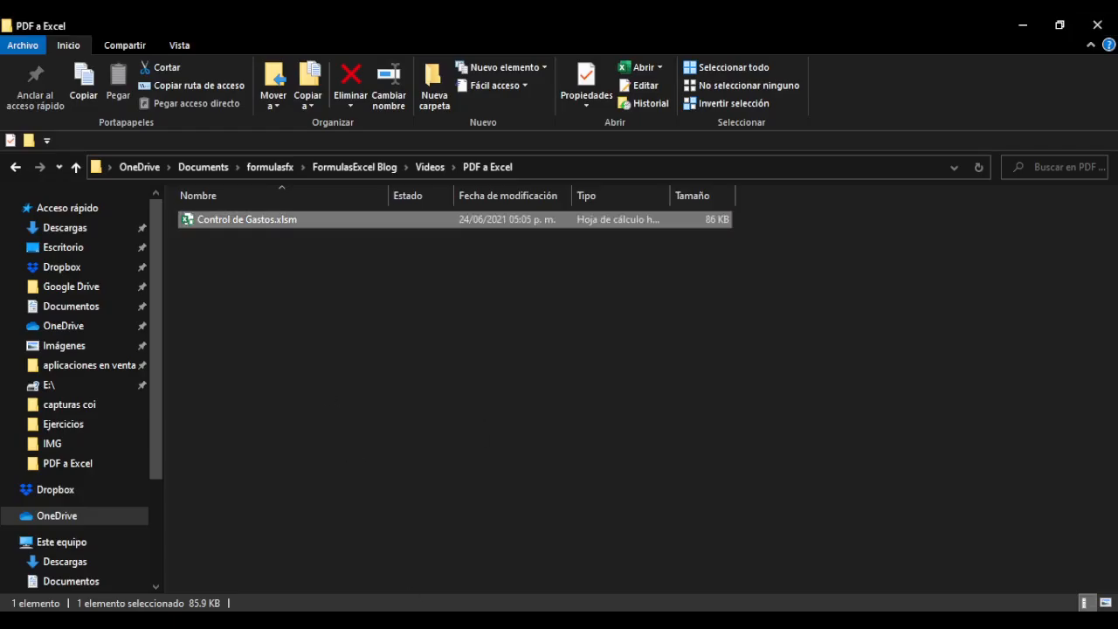
pyautogui.hotkey('alt', 'Tab')
pyautogui.click(542, 232)
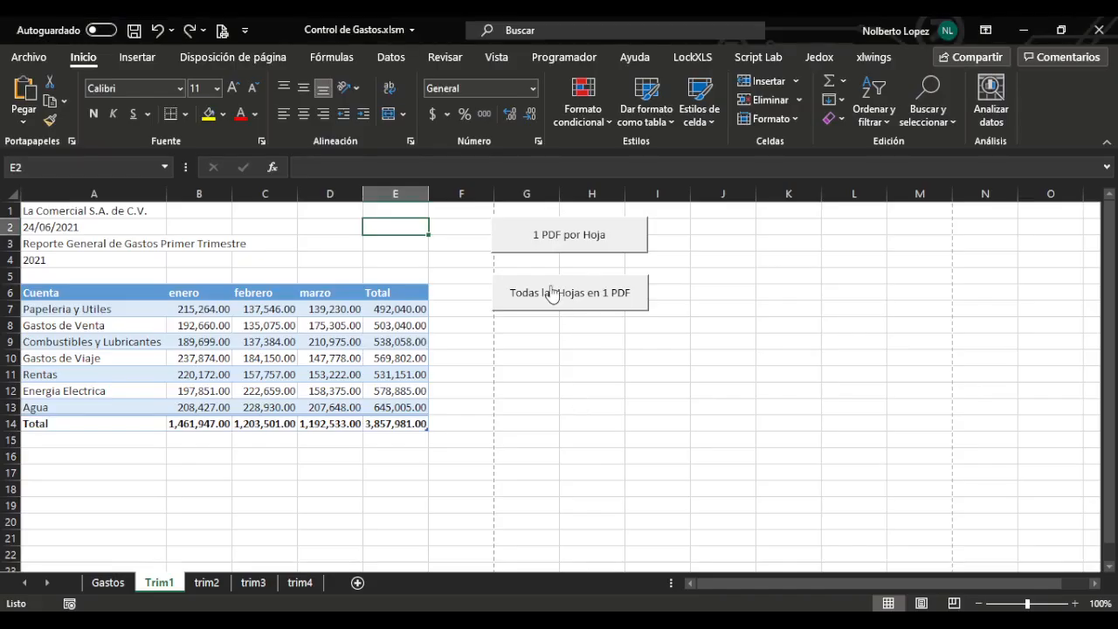
pyautogui.click(550, 292)
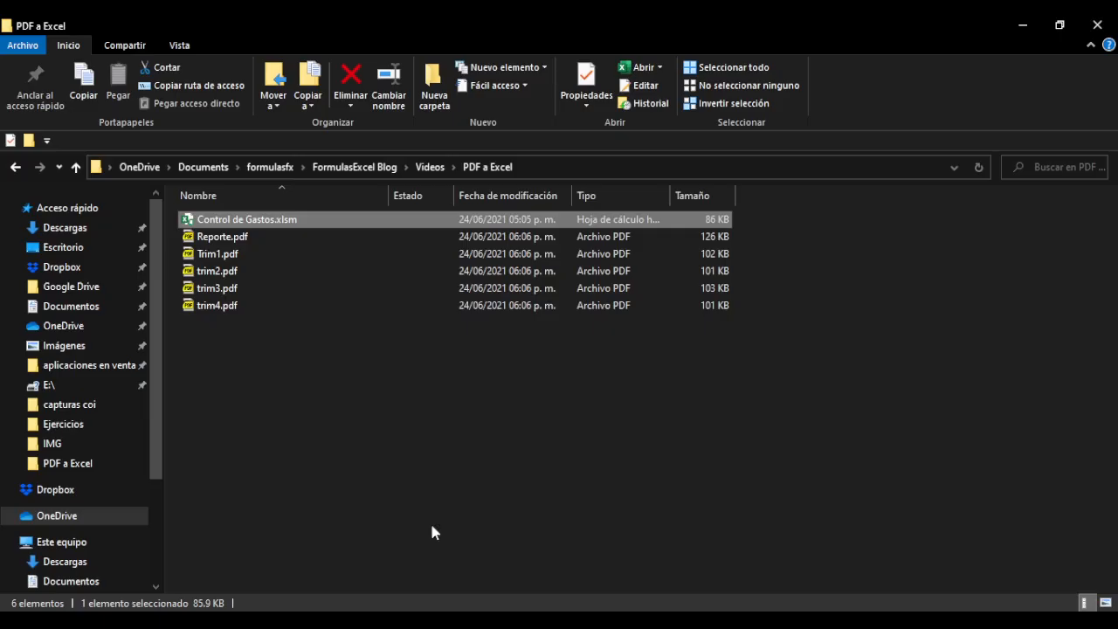
# Step: Open Trim1.pdf from the PDF a Excel folder, examine the exported first-quarter report, and close it
pyautogui.click(229, 238)
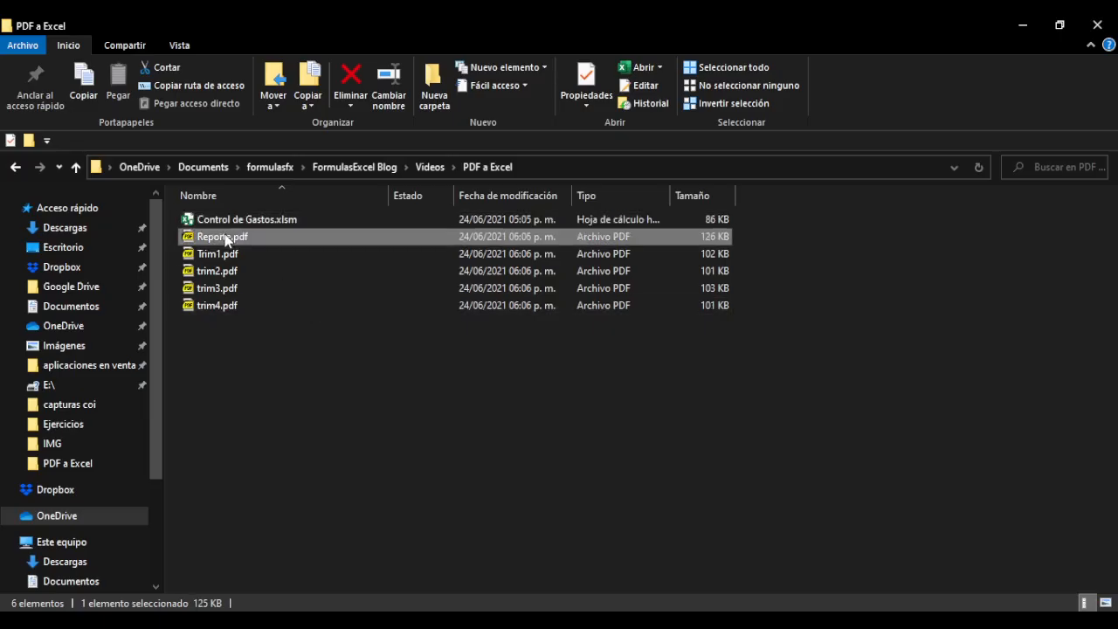
pyautogui.doubleClick(220, 254)
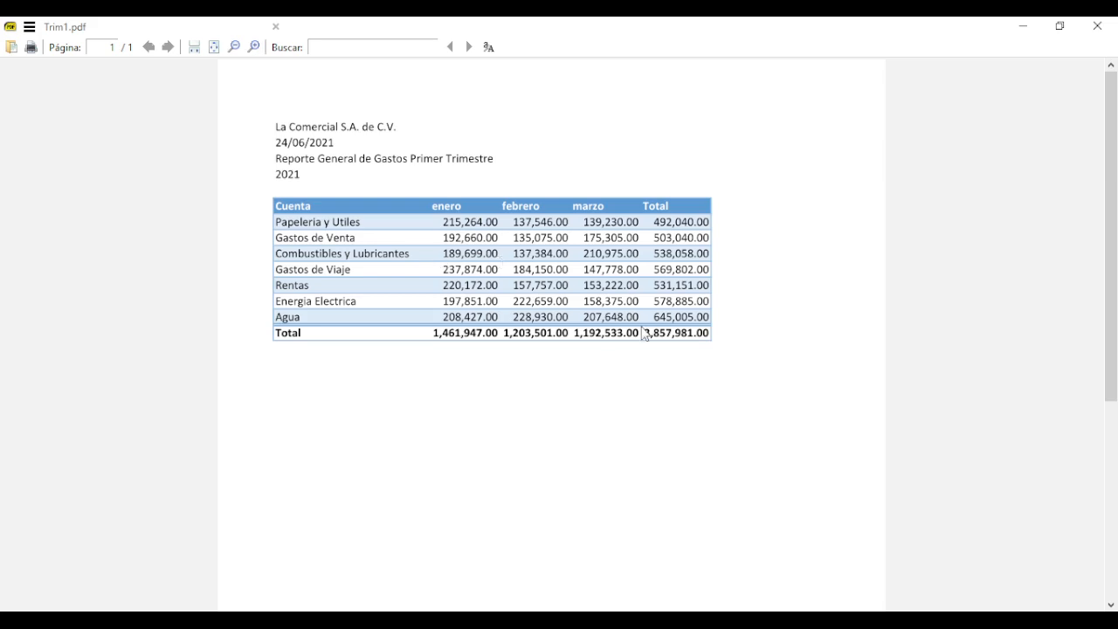
pyautogui.moveTo(1113, 255)
pyautogui.mouseDown()
pyautogui.moveTo(1115, 489)
pyautogui.moveTo(1116, 255)
pyautogui.mouseUp()
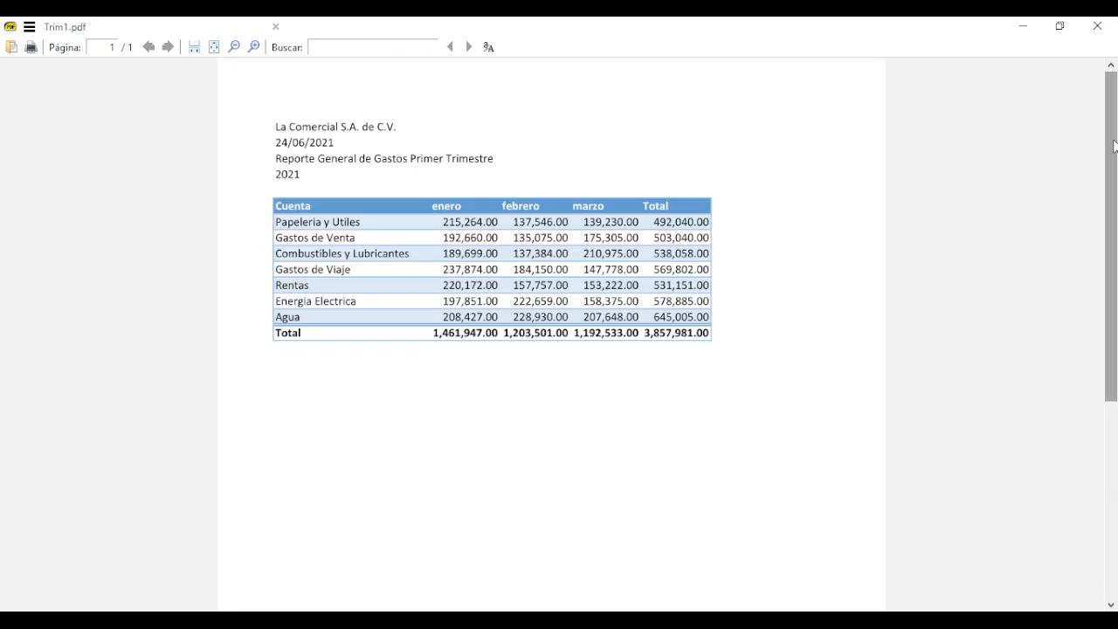
pyautogui.click(1097, 26)
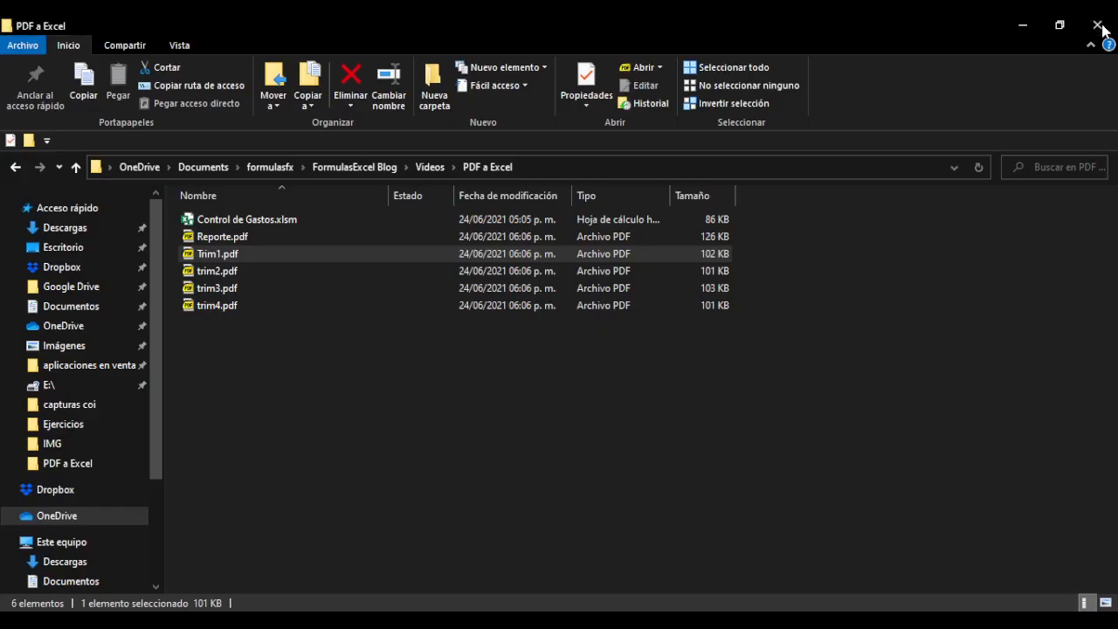
# Step: Open Reporte.pdf, look through the pages of the combined report, and close it
pyautogui.doubleClick(242, 237)
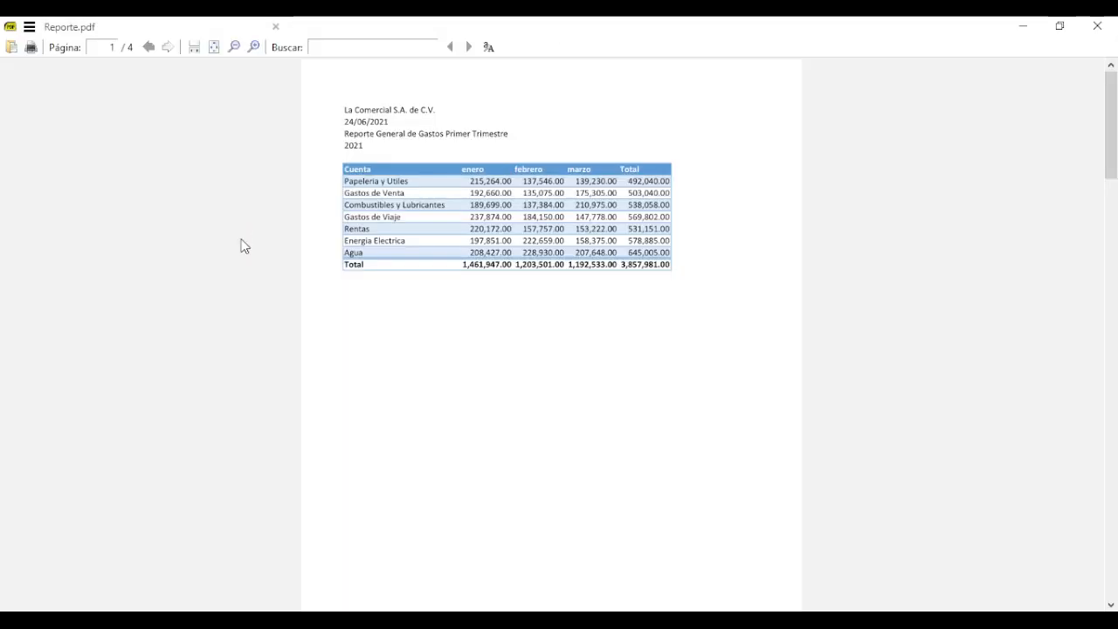
pyautogui.moveTo(1115, 135); pyautogui.dragTo(1114, 171)
pyautogui.click(1098, 27)
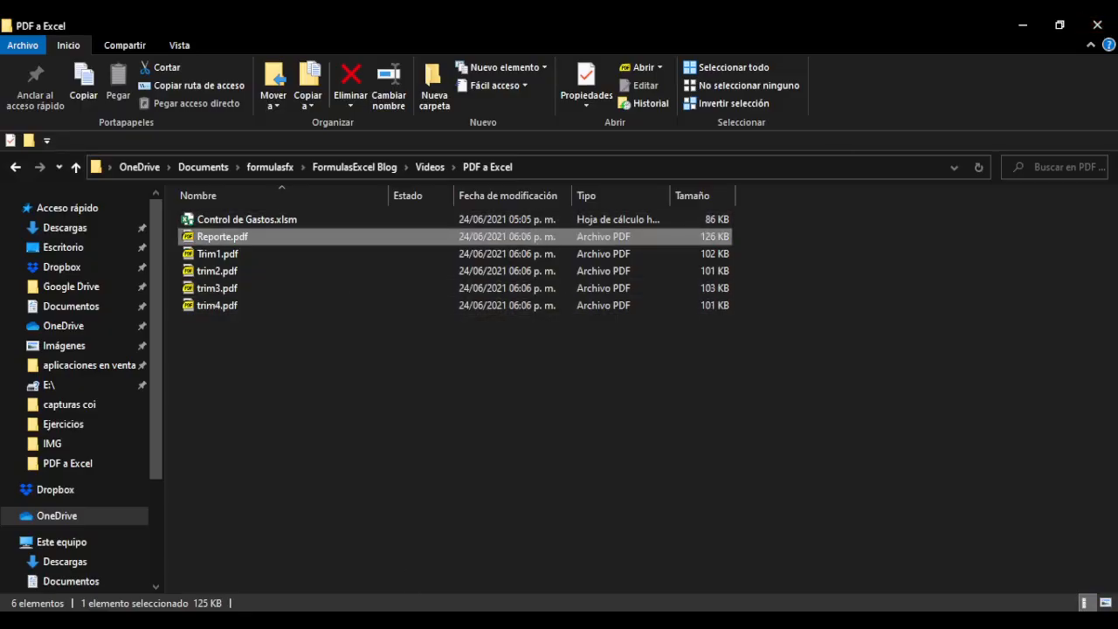
# Step: Switch to Excel and create a new blank workbook
pyautogui.click(410, 572)
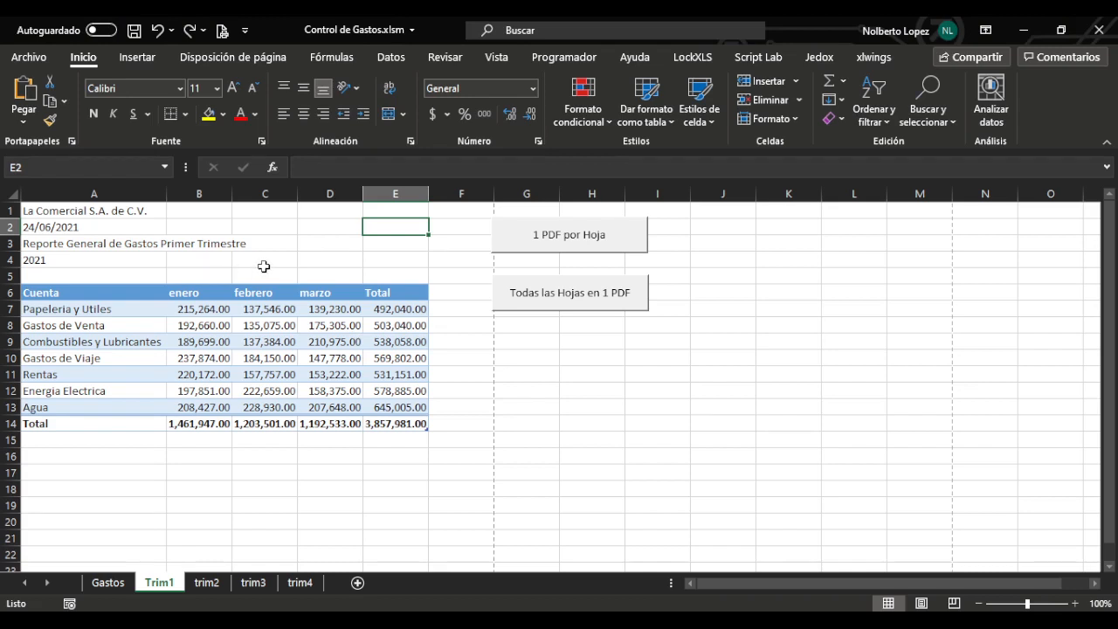
pyautogui.click(29, 57)
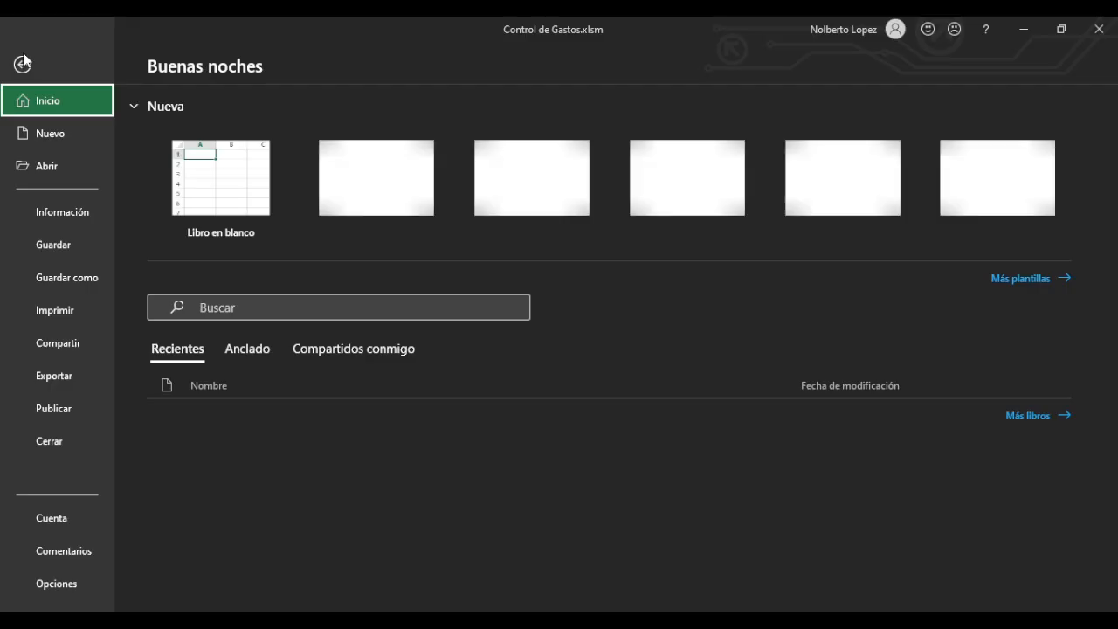
pyautogui.click(230, 191)
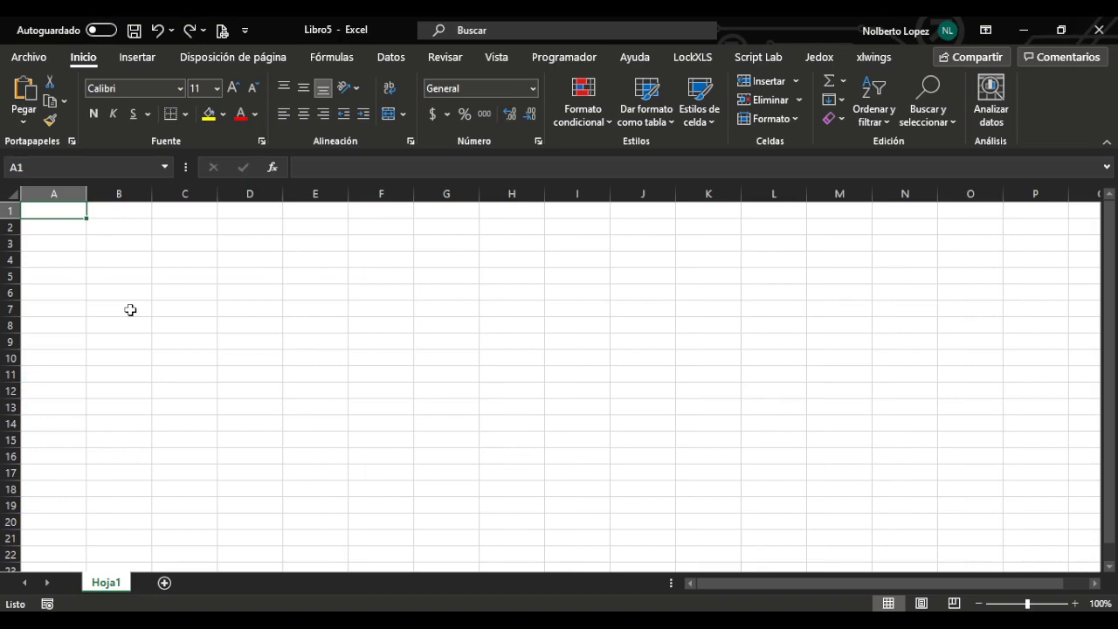
# Step: Start a data import from a PDF file and choose Trim1.pdf as the source
pyautogui.click(391, 60)
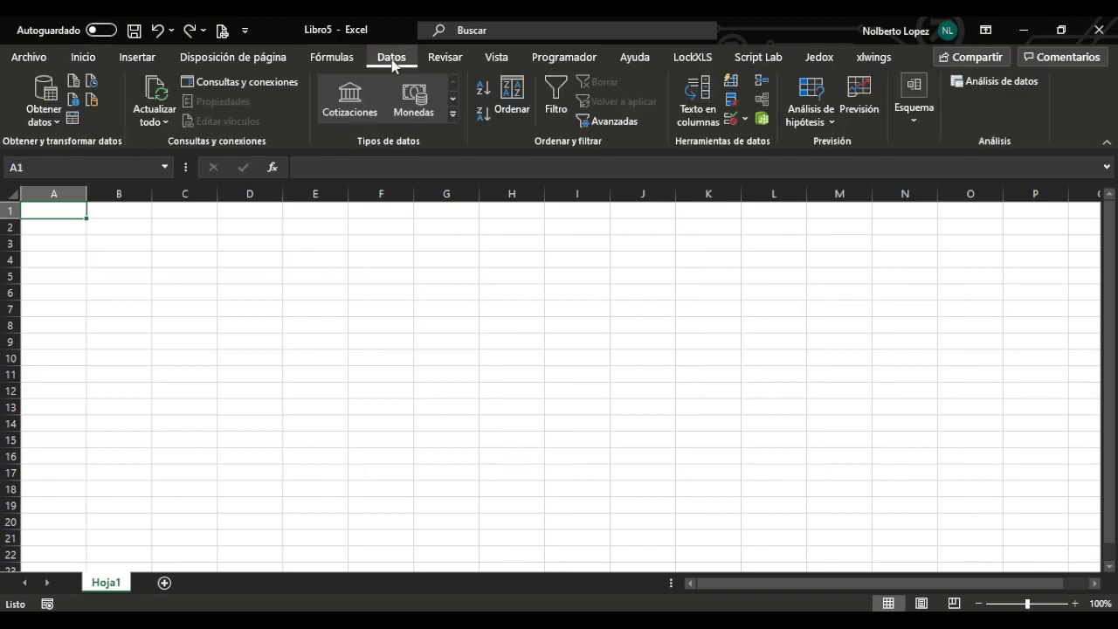
pyautogui.click(41, 117)
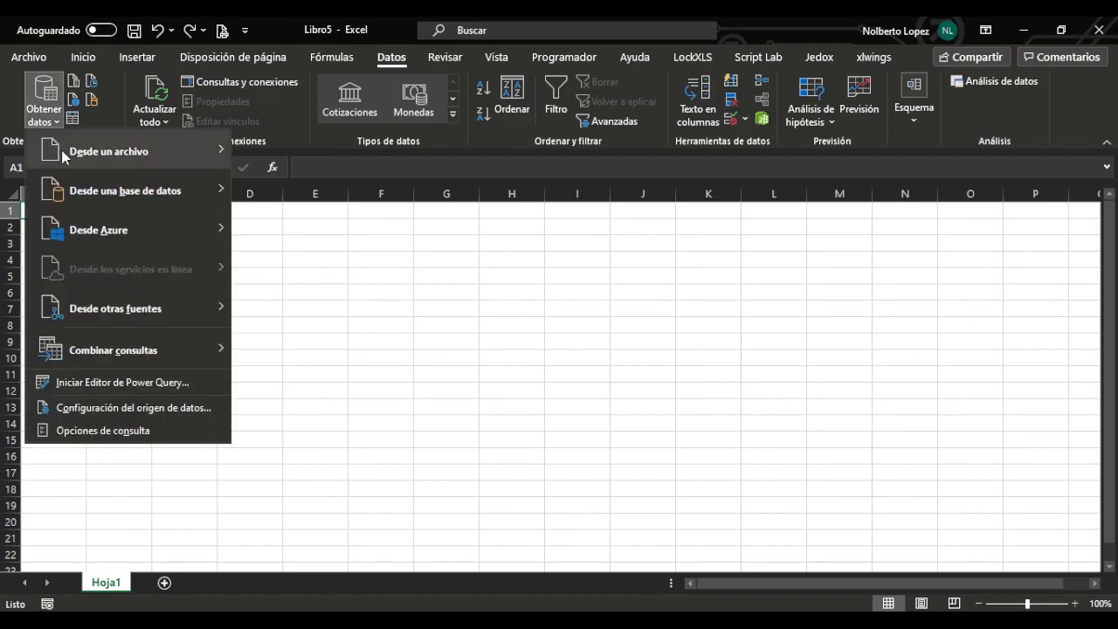
pyautogui.moveTo(122, 164)
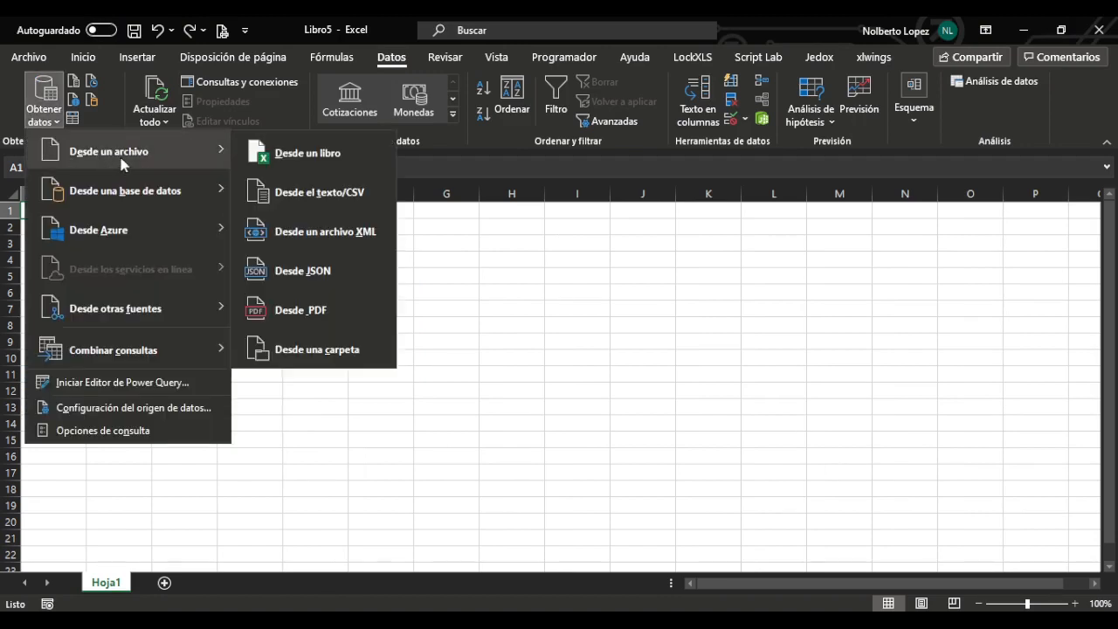
pyautogui.click(302, 312)
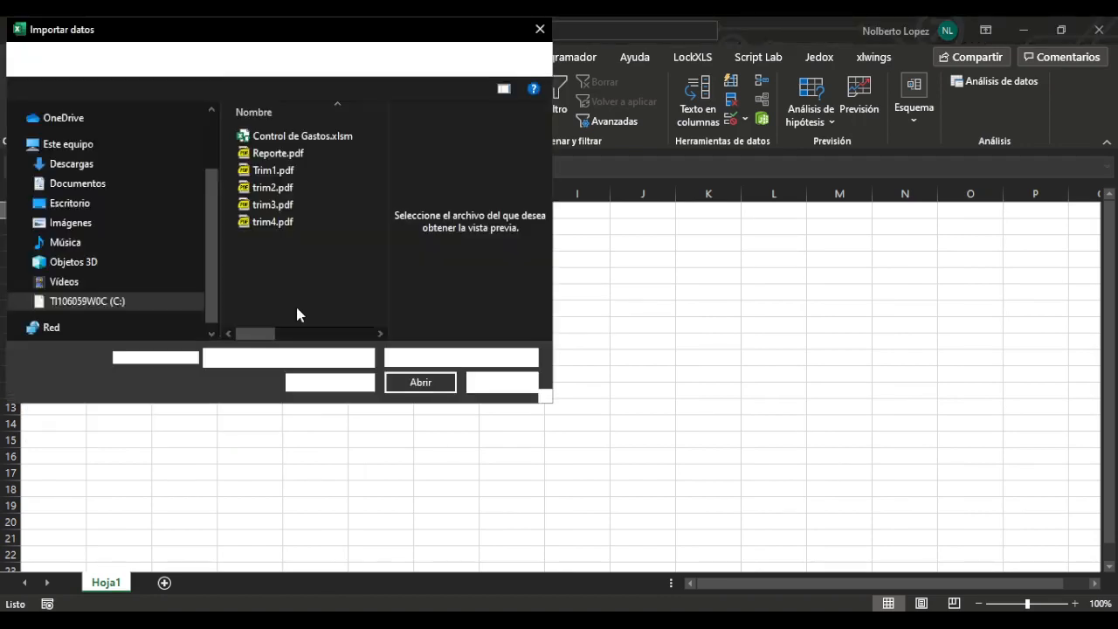
pyautogui.doubleClick(264, 171)
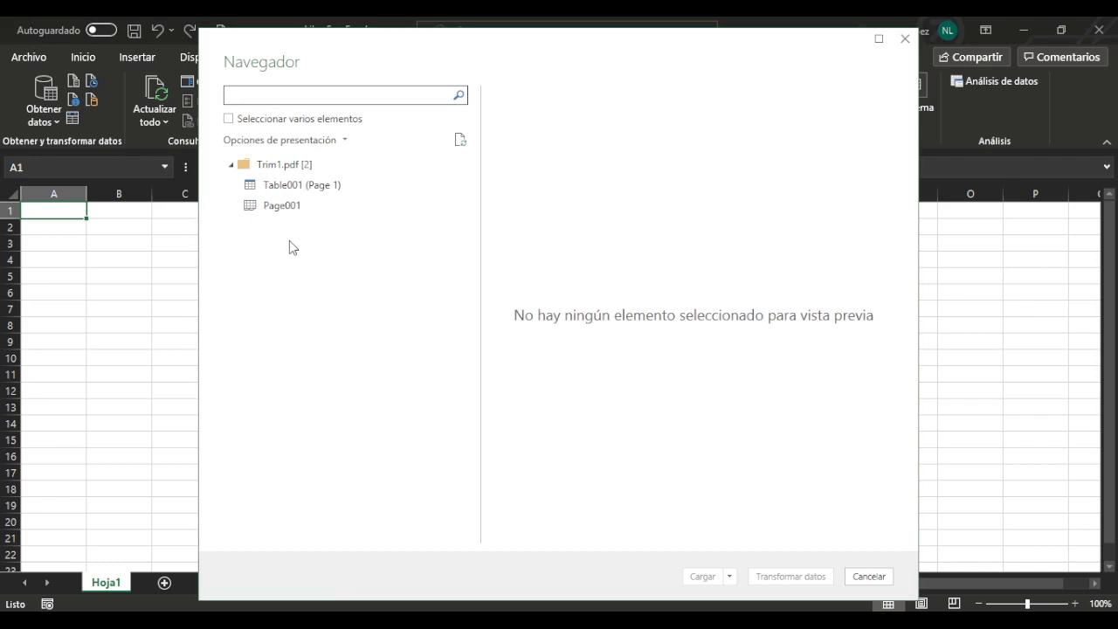
# Step: Compare the previews of Table001 (Page 1) and Page001 from Trim1.pdf and check the available load options
pyautogui.click(288, 188)
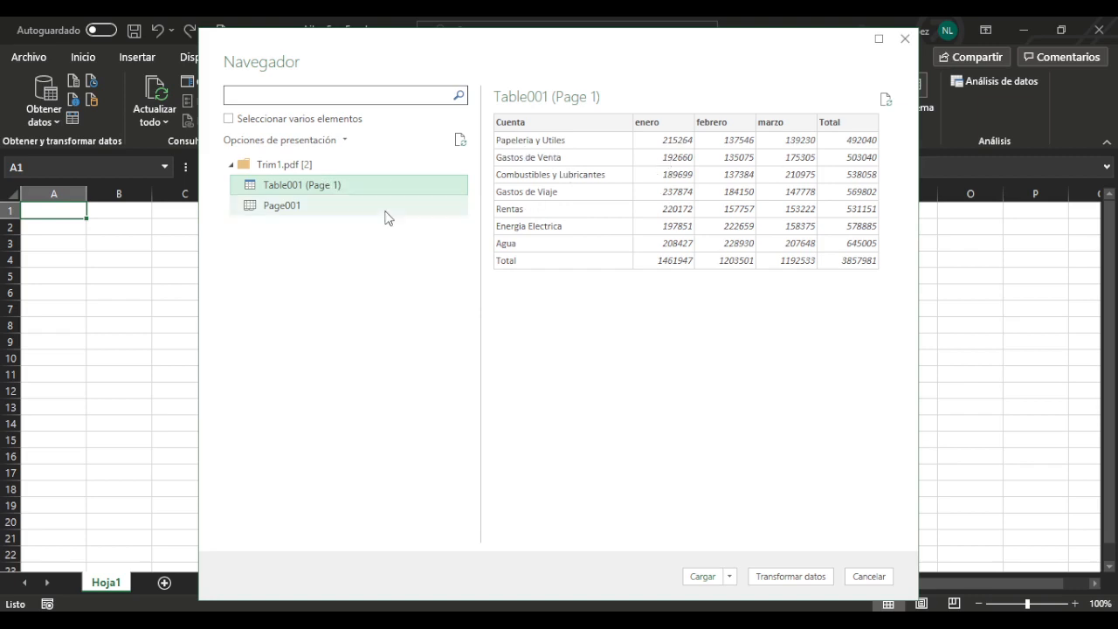
pyautogui.click(282, 210)
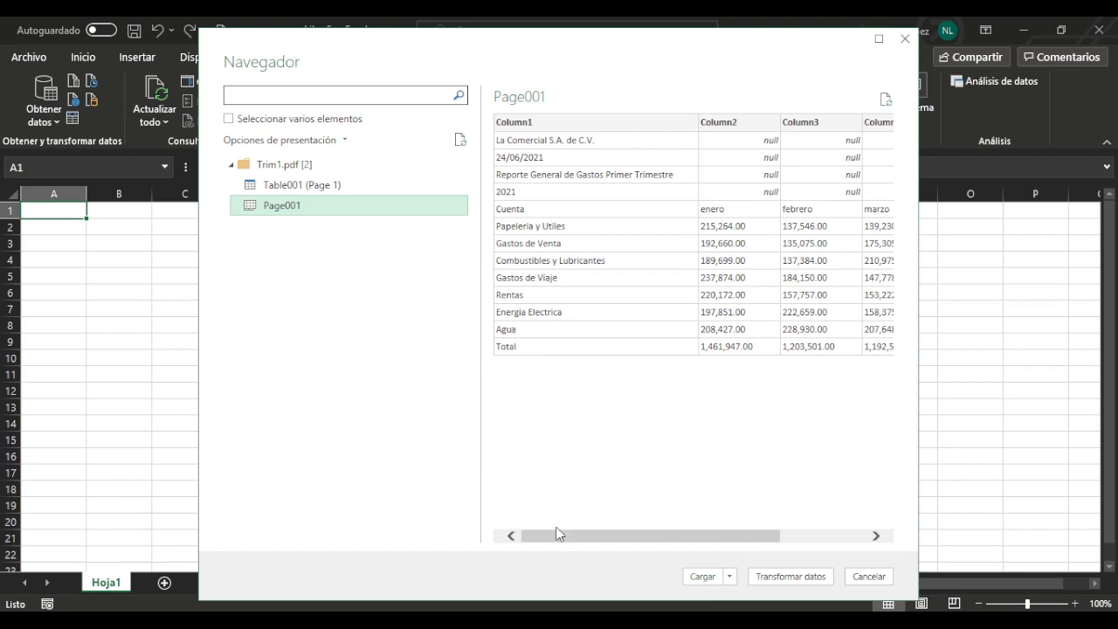
pyautogui.click(731, 577)
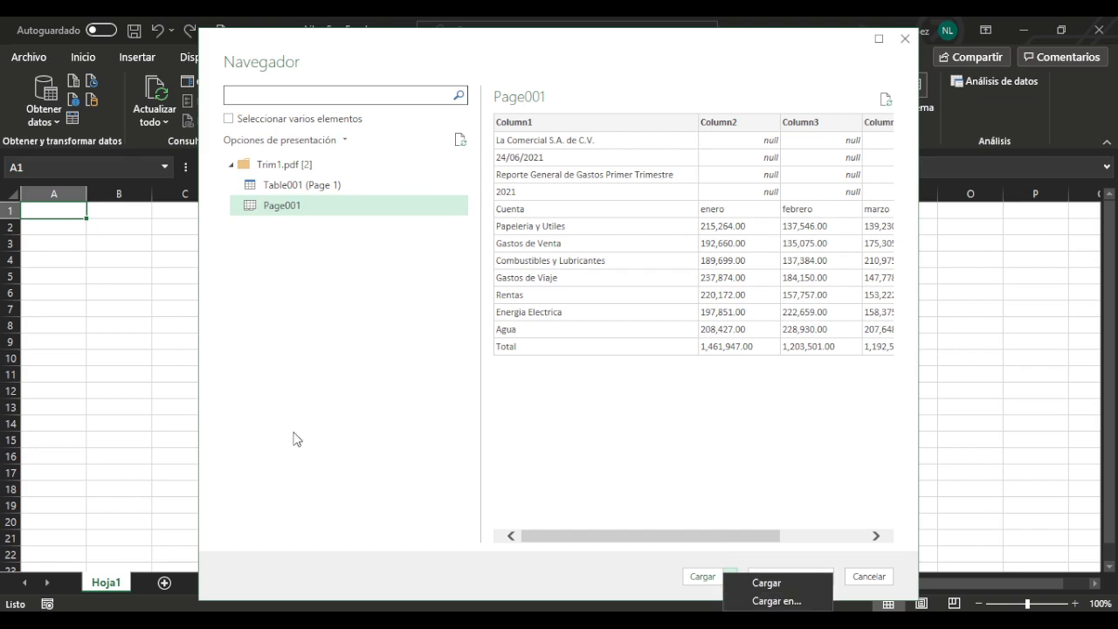
pyautogui.click(615, 574)
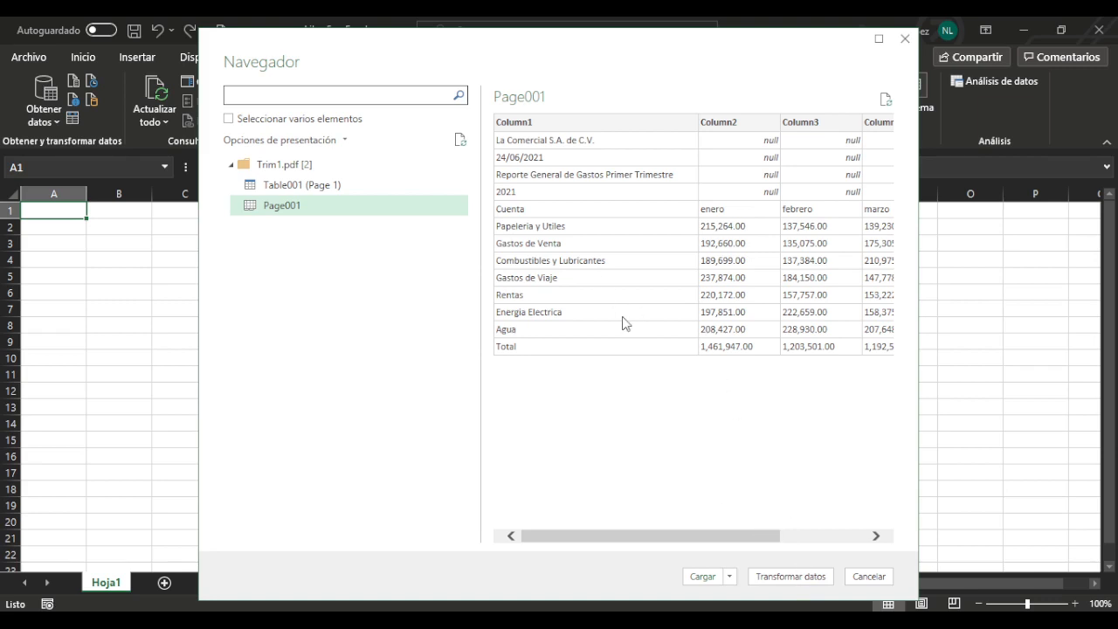
pyautogui.click(283, 192)
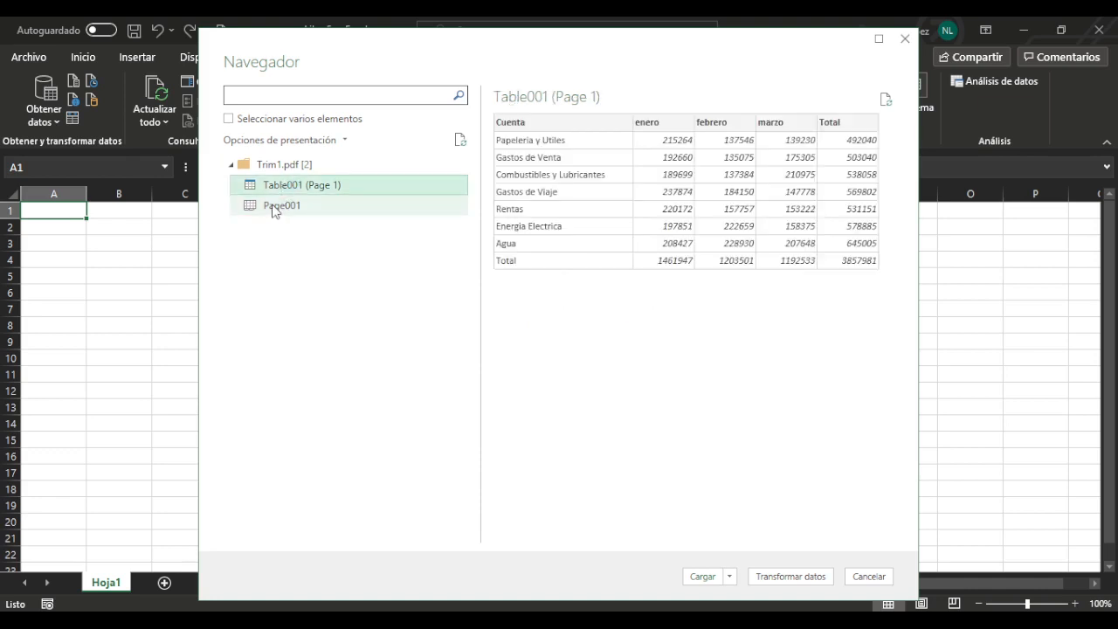
# Step: Load Page001 of Trim1.pdf into the workbook and close the queries and connections list
pyautogui.click(274, 209)
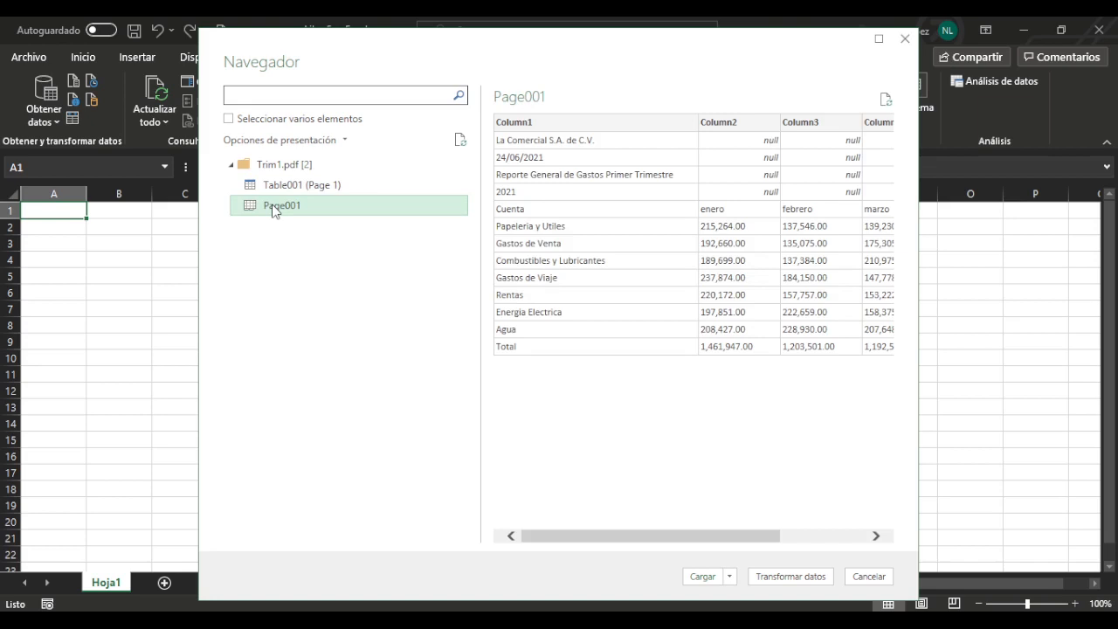
pyautogui.click(701, 576)
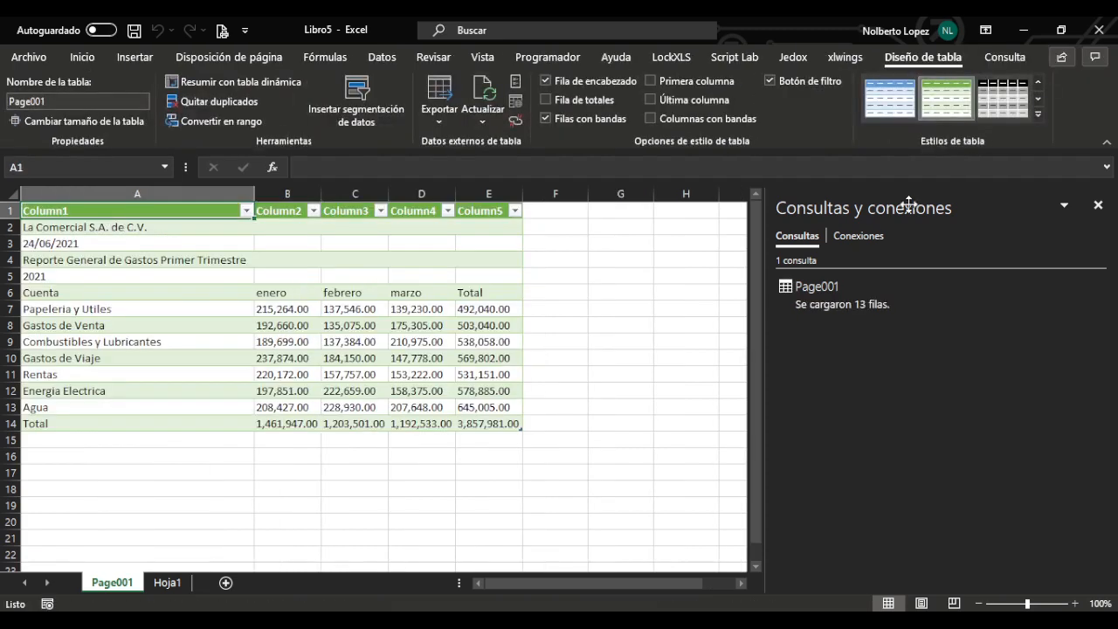
pyautogui.click(1097, 205)
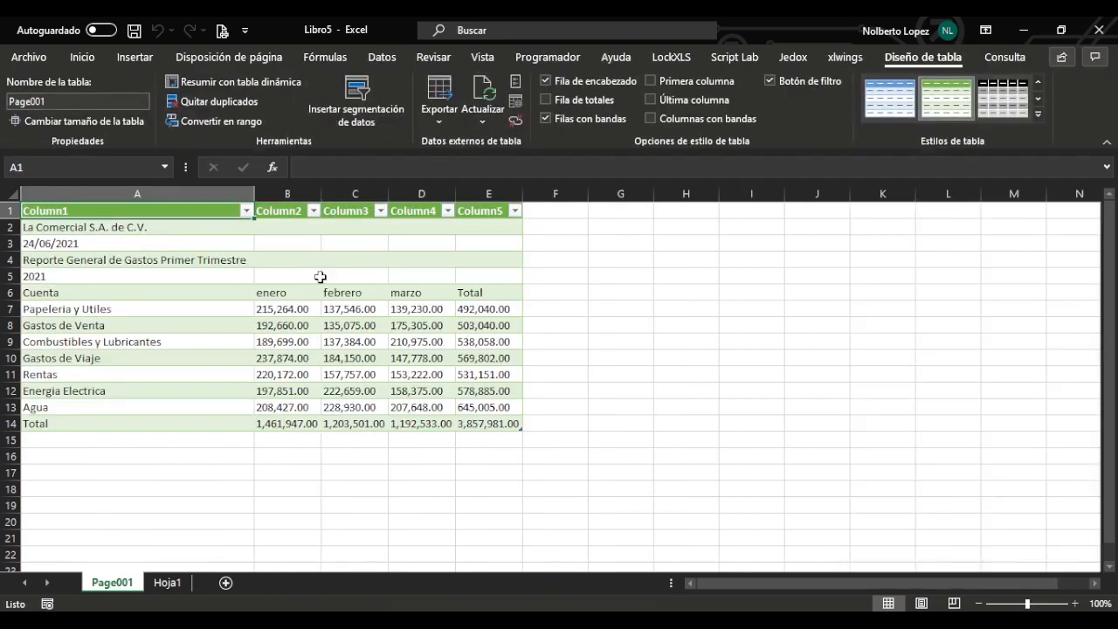
# Step: Turn off the header row of the imported first-quarter table
pyautogui.click(391, 226)
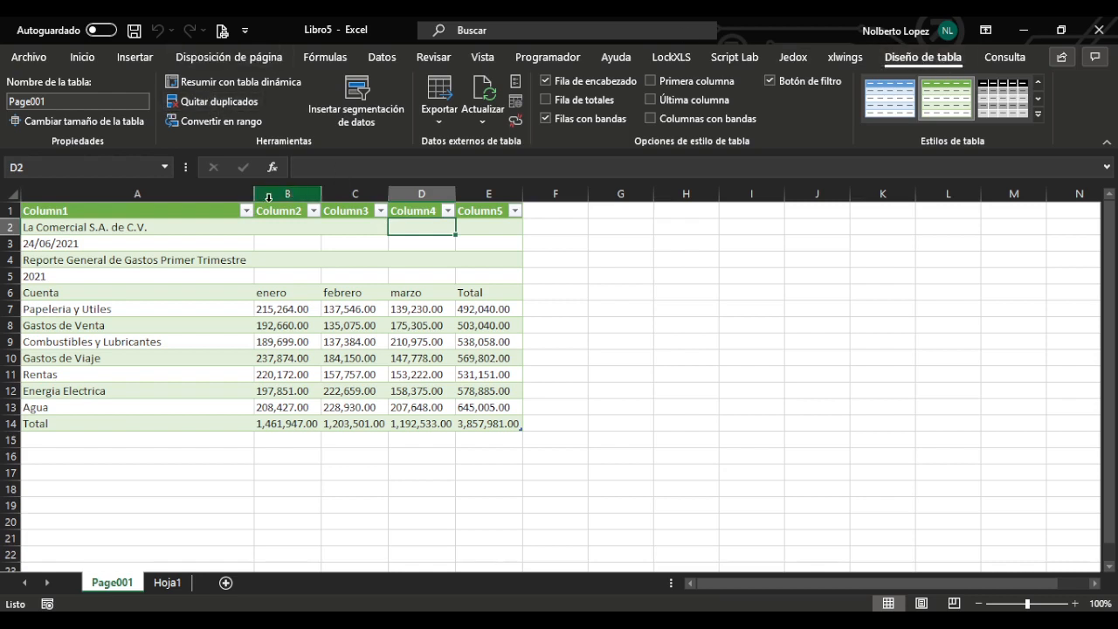
pyautogui.click(269, 230)
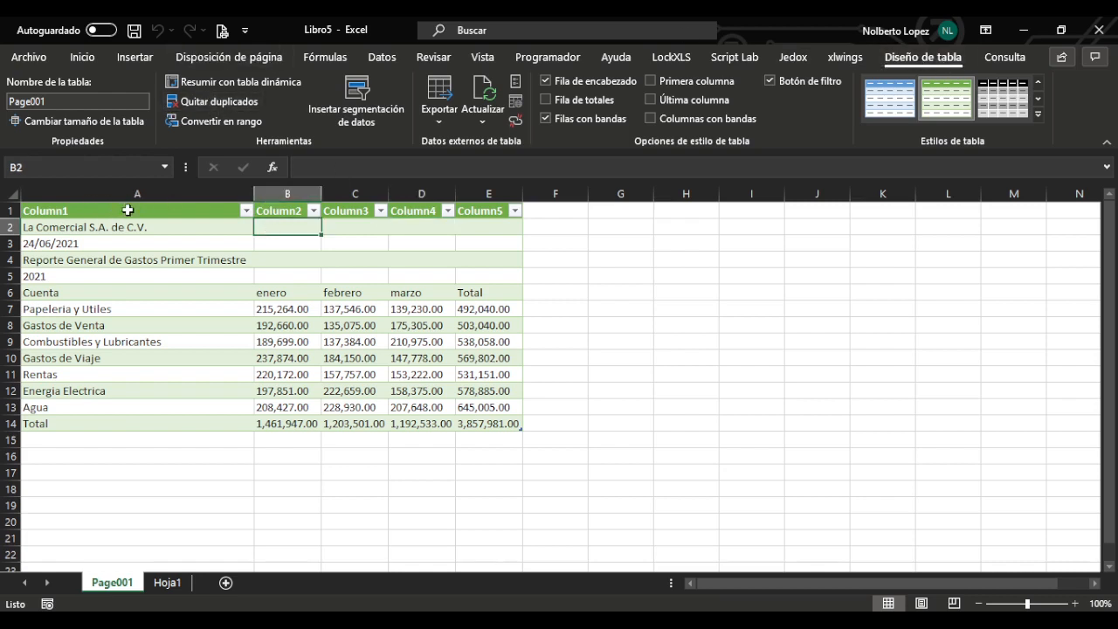
pyautogui.click(547, 81)
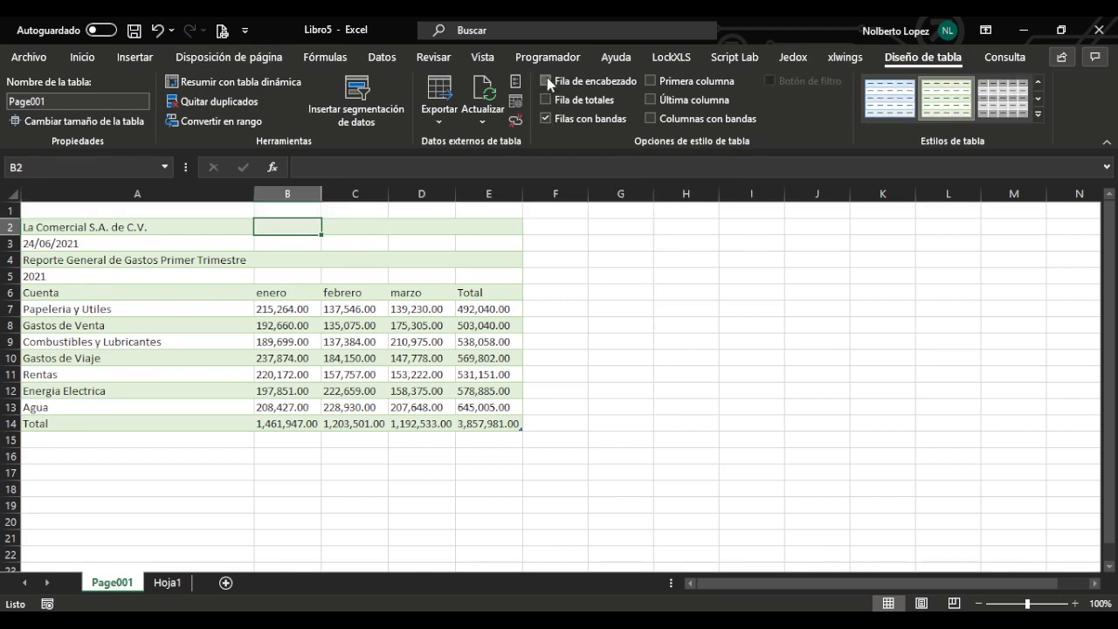
# Step: Convert the imported first-quarter table to a normal range, removing its query definition from the sheet
pyautogui.click(158, 274)
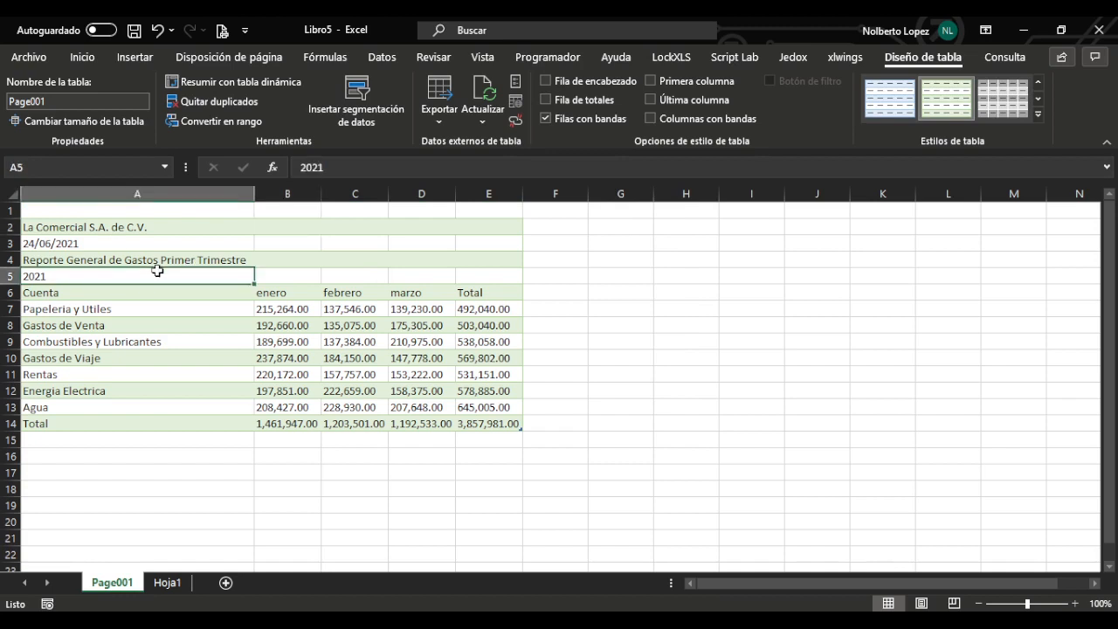
pyautogui.click(75, 225)
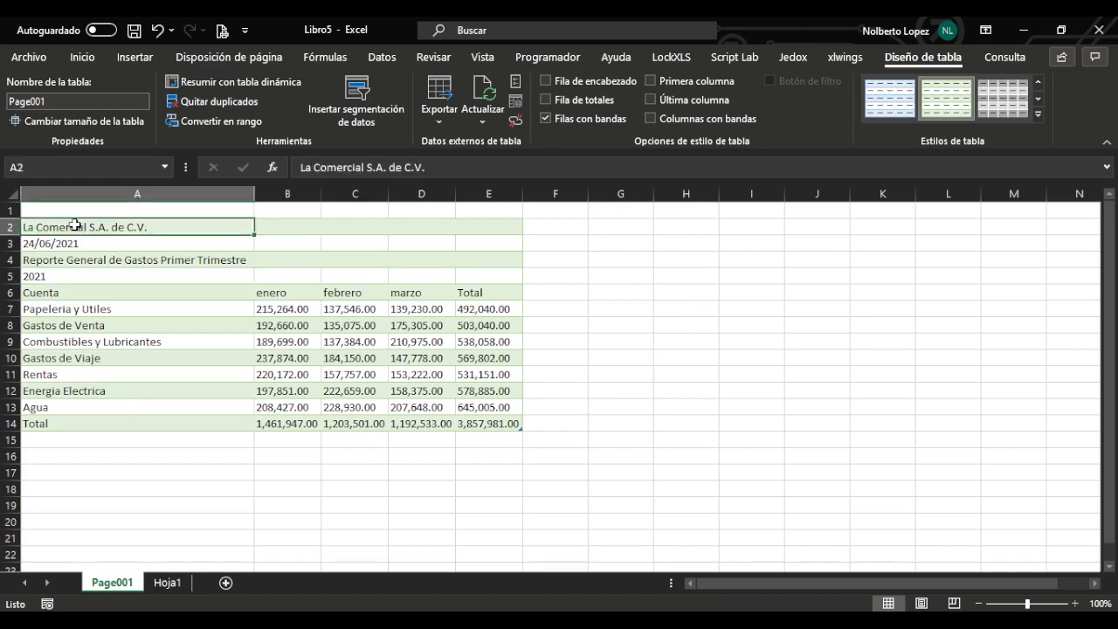
pyautogui.click(234, 128)
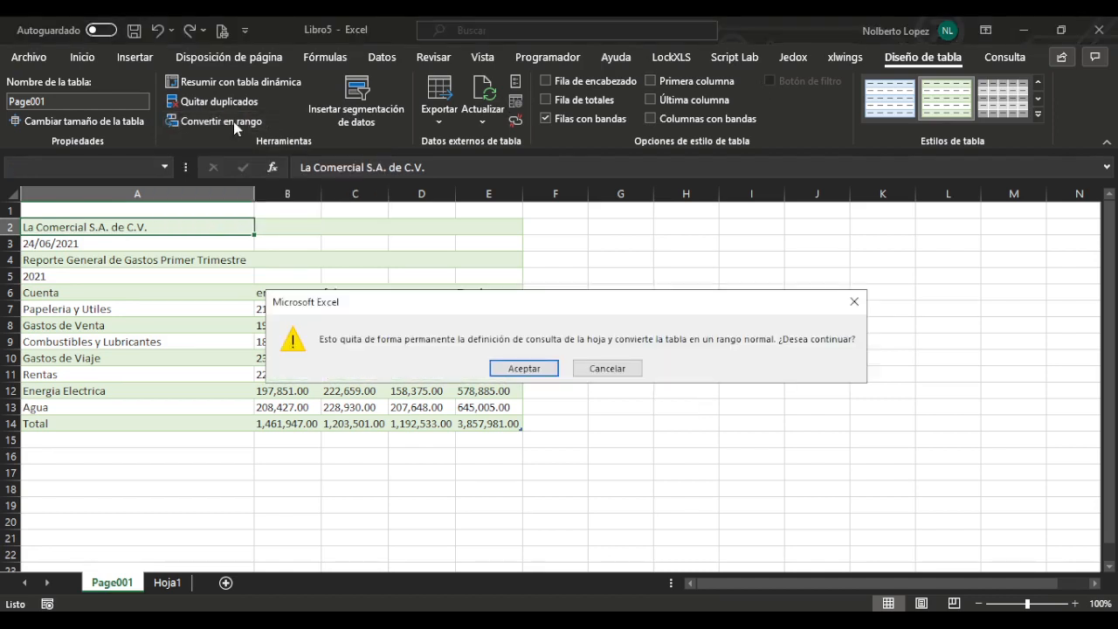
pyautogui.click(524, 367)
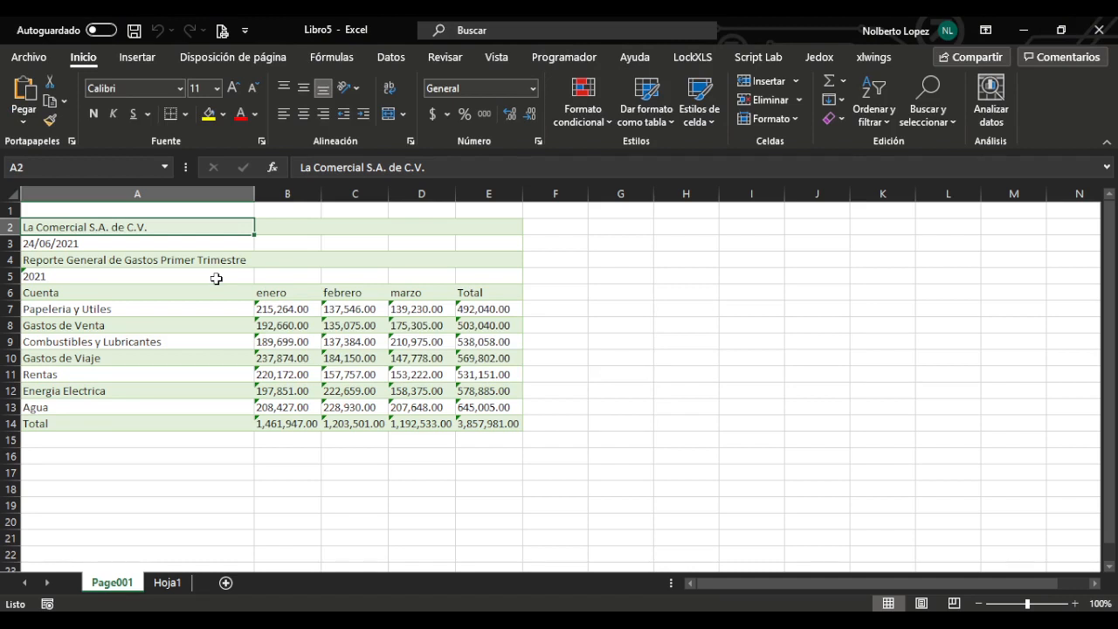
# Step: Start another data import from a PDF file and choose trim2.pdf as the source
pyautogui.click(390, 57)
pyautogui.click(44, 101)
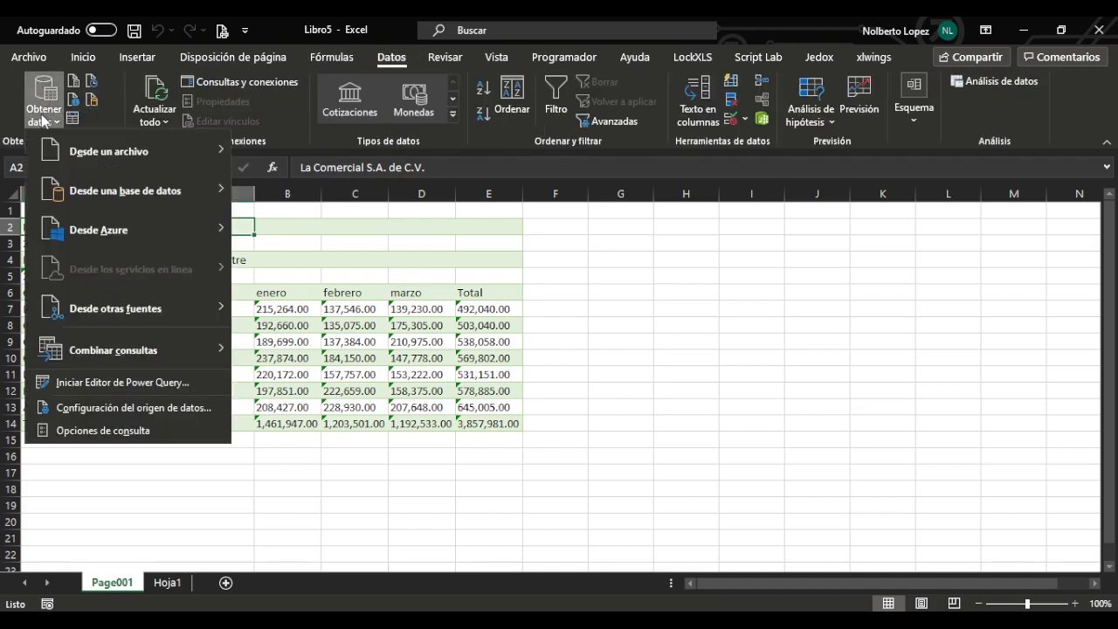
pyautogui.moveTo(142, 164)
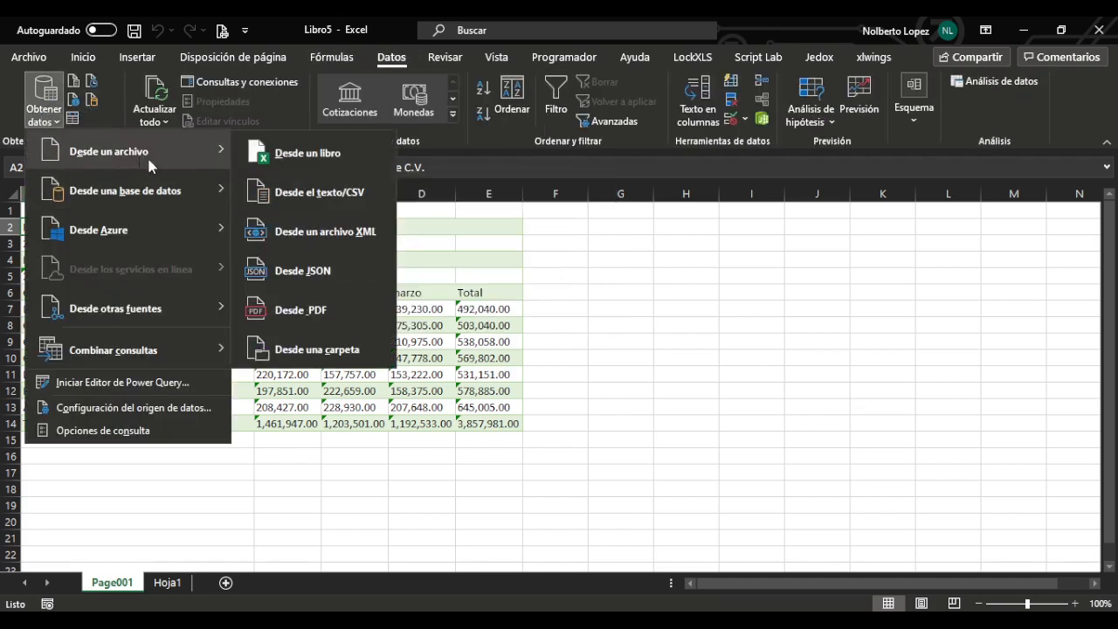
pyautogui.click(314, 311)
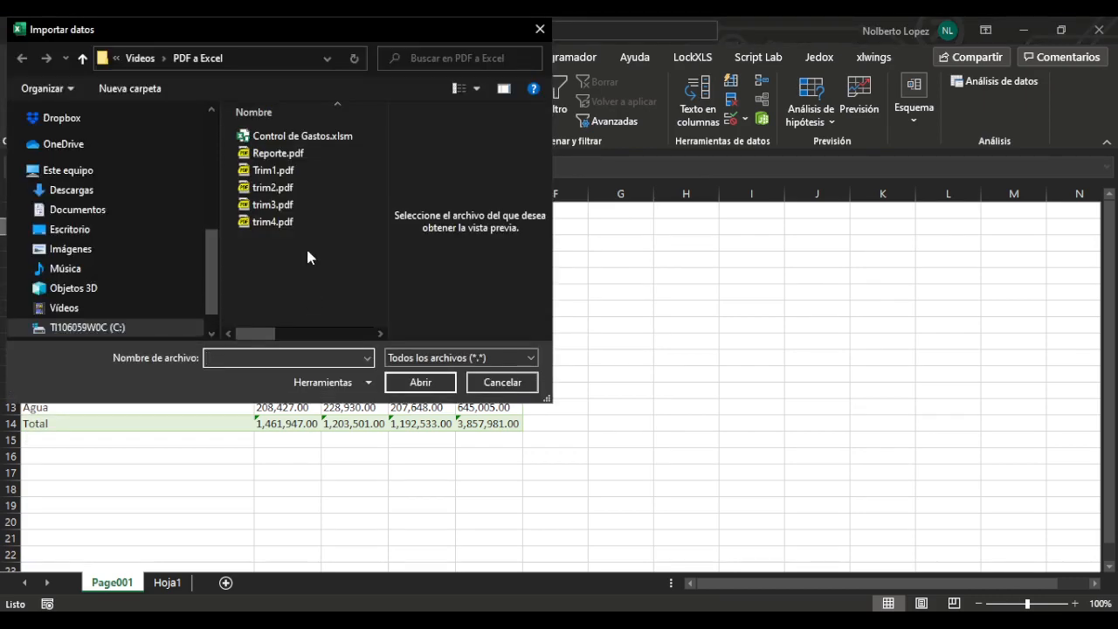
pyautogui.doubleClick(268, 188)
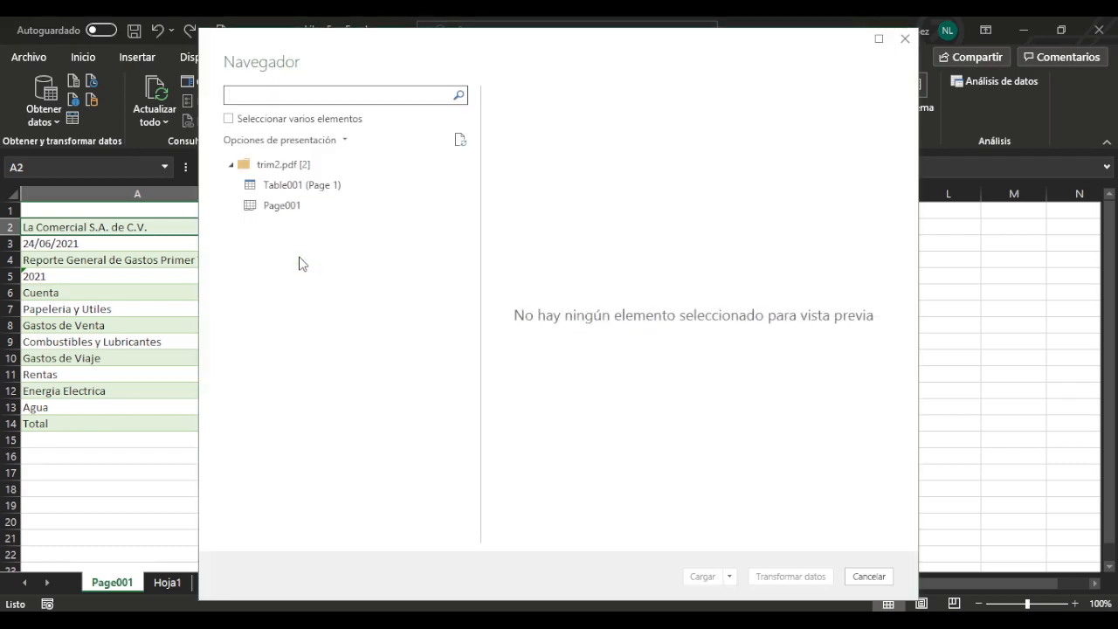
# Step: Preview Page001 and Table001 (Page 1) of trim2.pdf, and open Table001 (Page 1) for transformation in the Power Query editor
pyautogui.click(276, 210)
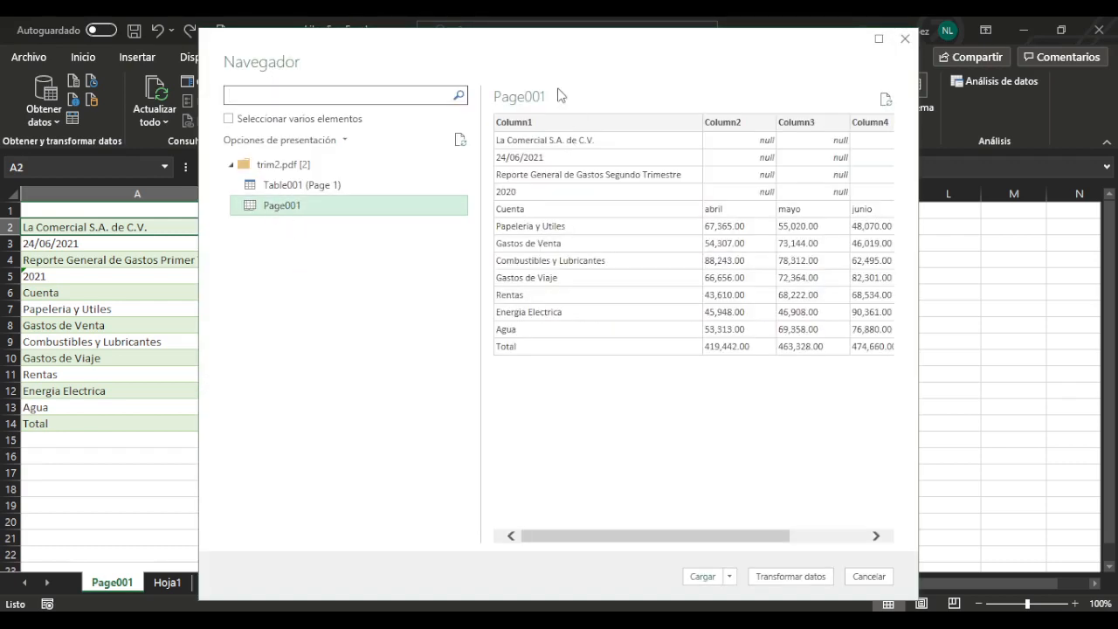
pyautogui.click(274, 191)
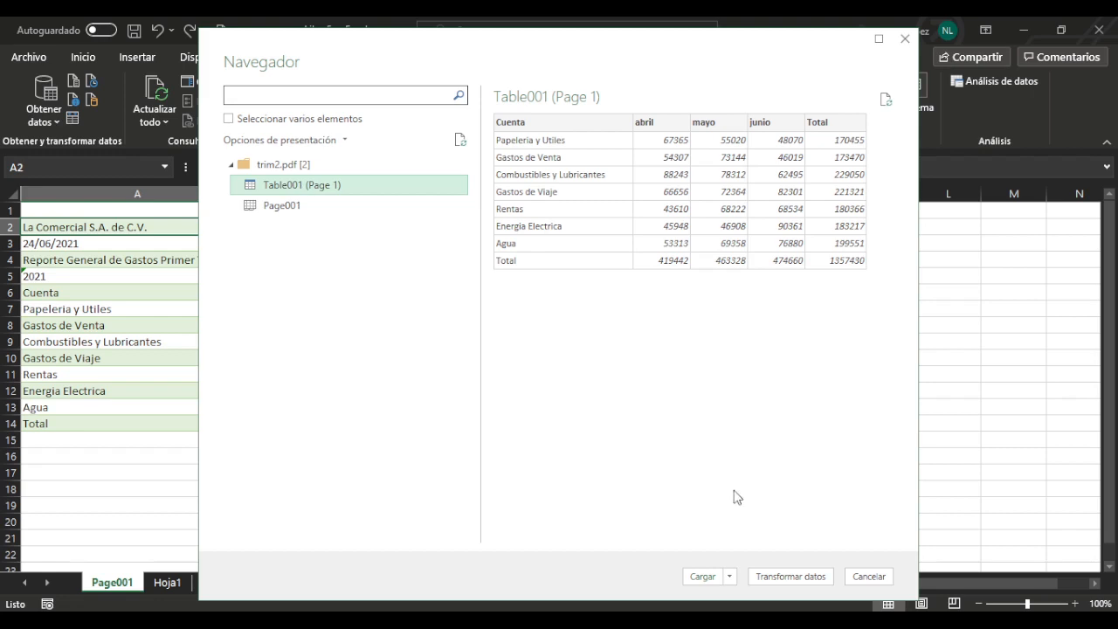
pyautogui.click(777, 579)
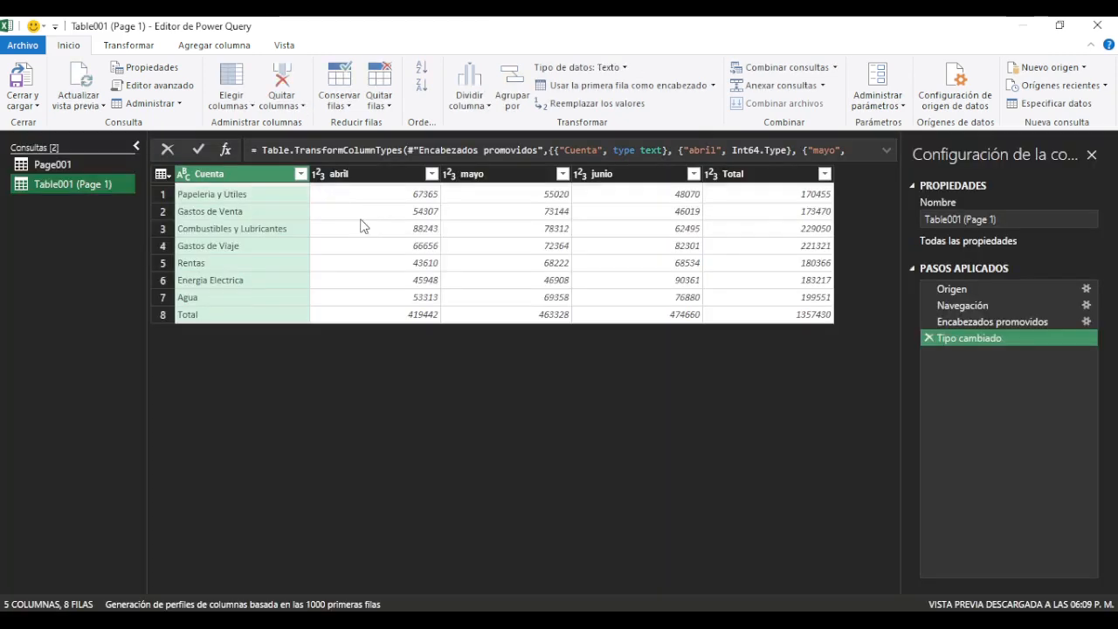
# Step: Examine the data type, heading and filter options of the abril column, and look over the mayo and junio columns
pyautogui.click(318, 175)
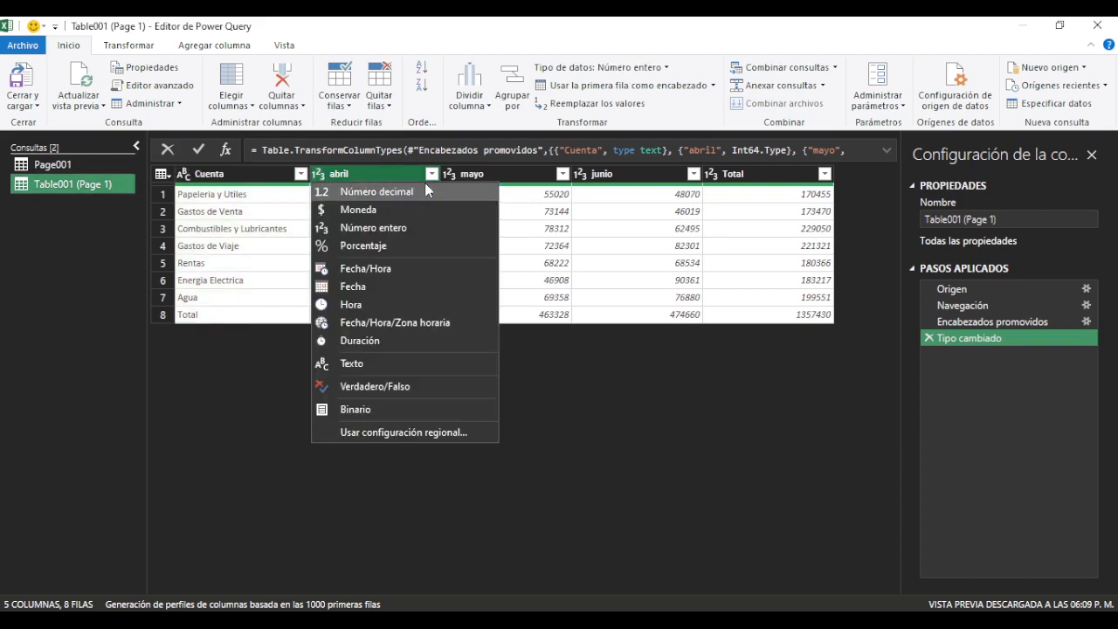
pyautogui.doubleClick(363, 174)
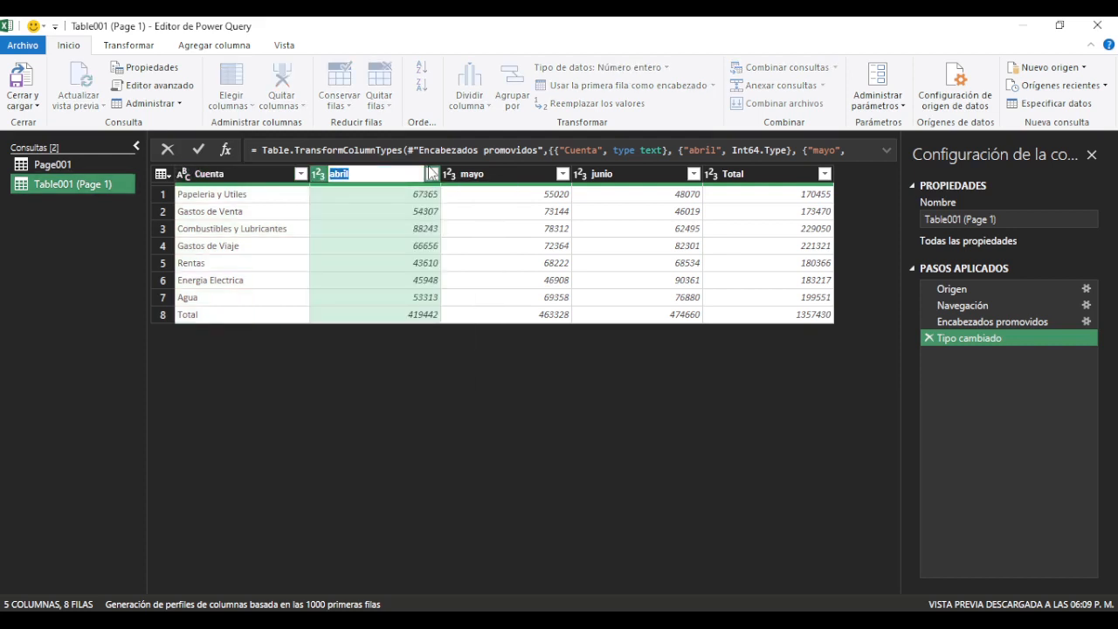
pyautogui.doubleClick(499, 173)
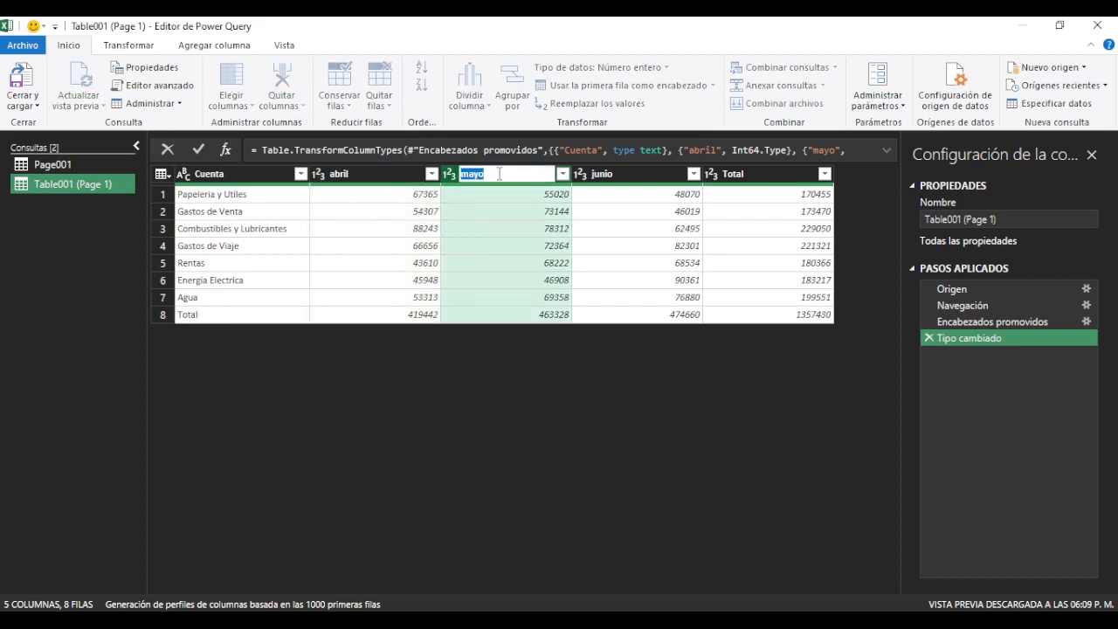
pyautogui.click(348, 179)
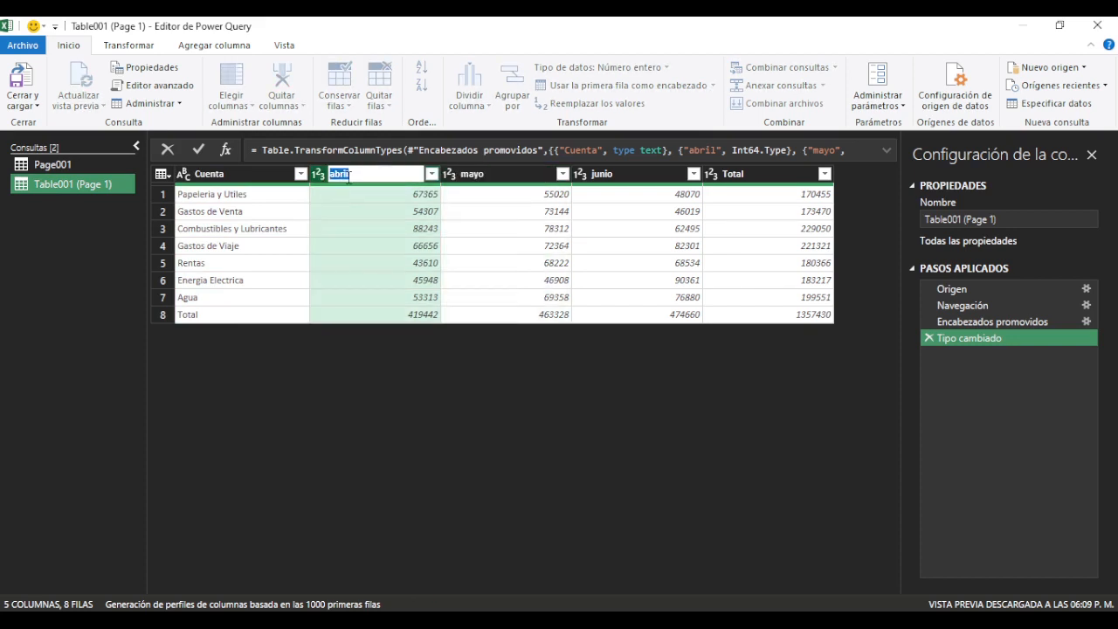
pyautogui.click(431, 173)
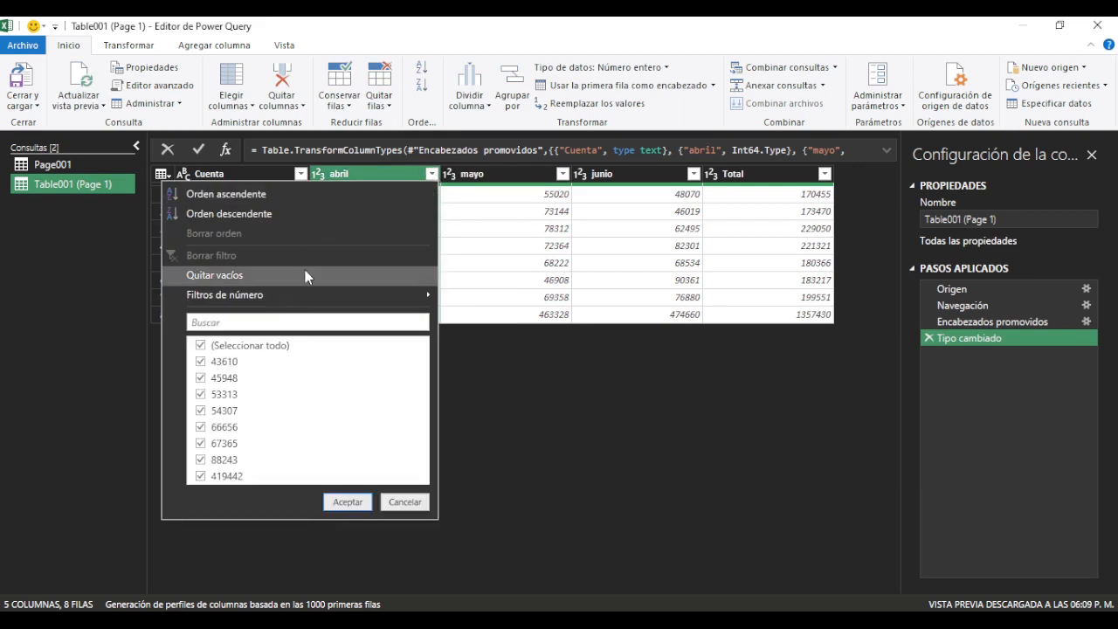
pyautogui.click(489, 179)
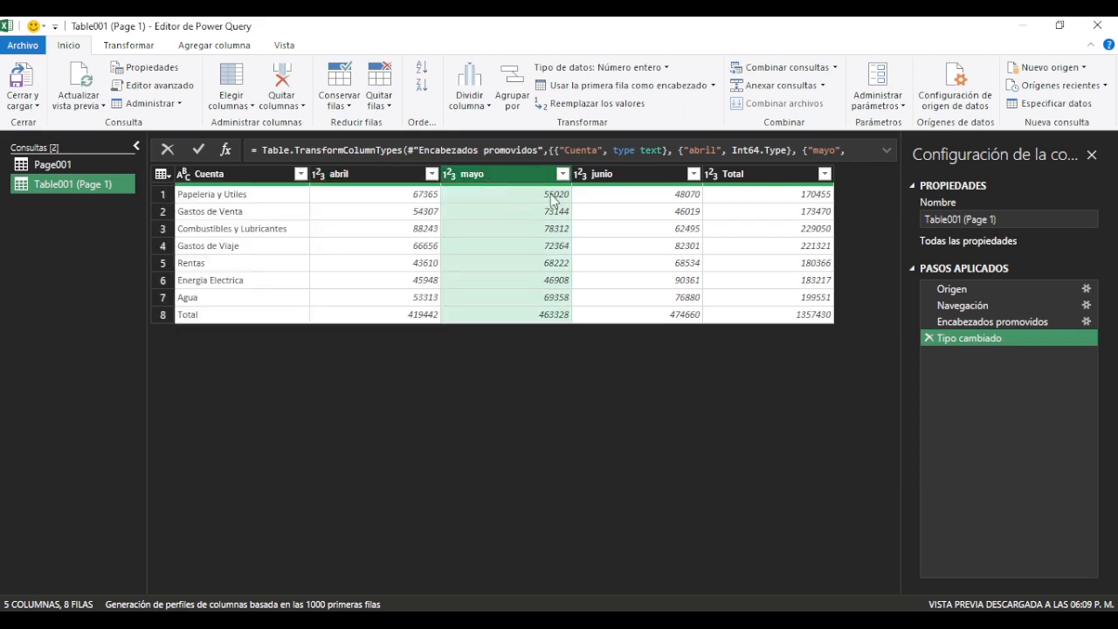
pyautogui.click(607, 197)
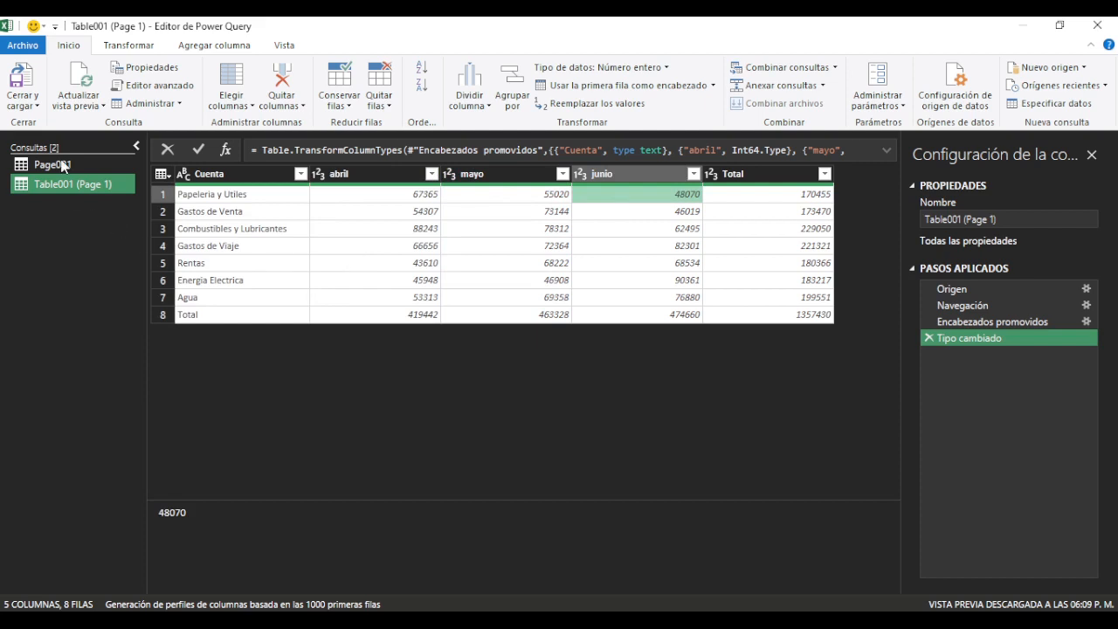
# Step: Load the transformed April to June table into a new worksheet, close the queries list and hide the table's filter buttons
pyautogui.click(36, 101)
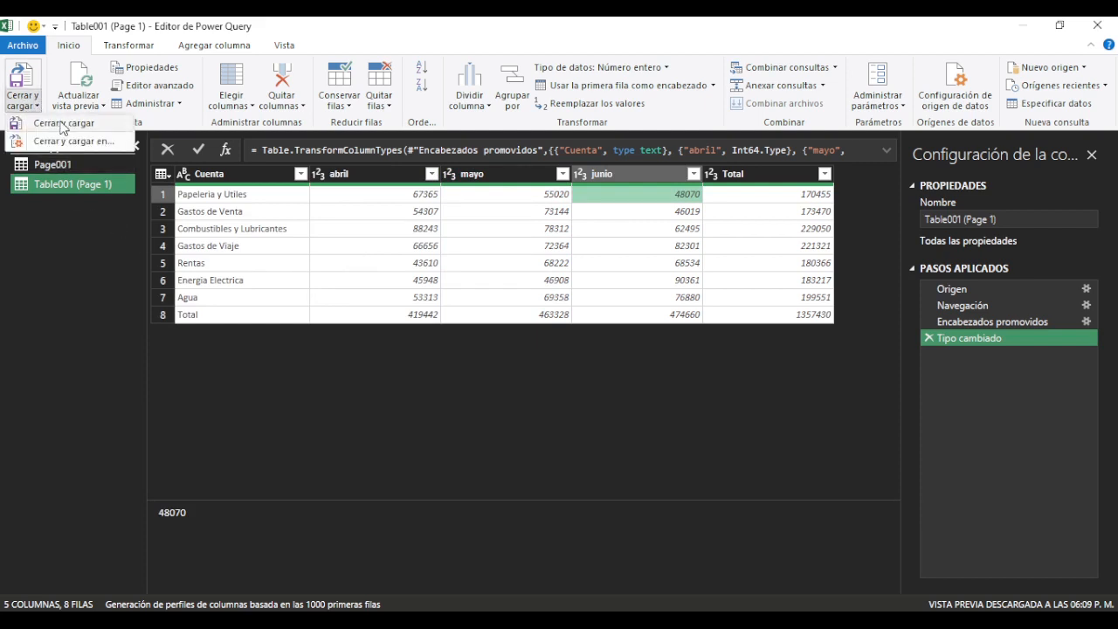
pyautogui.click(63, 124)
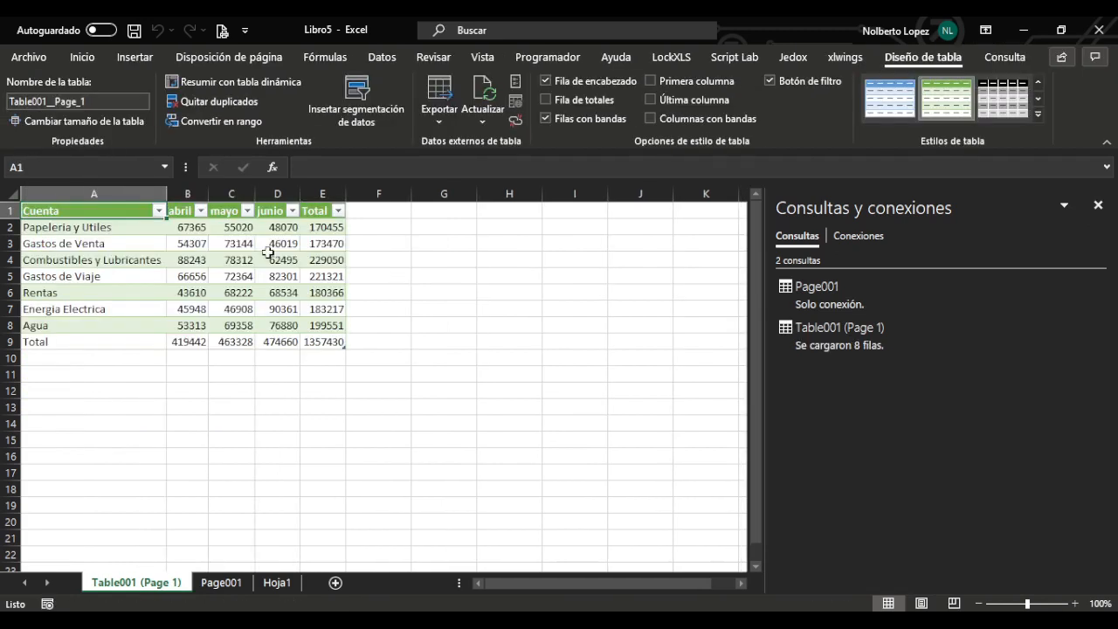
pyautogui.click(1098, 204)
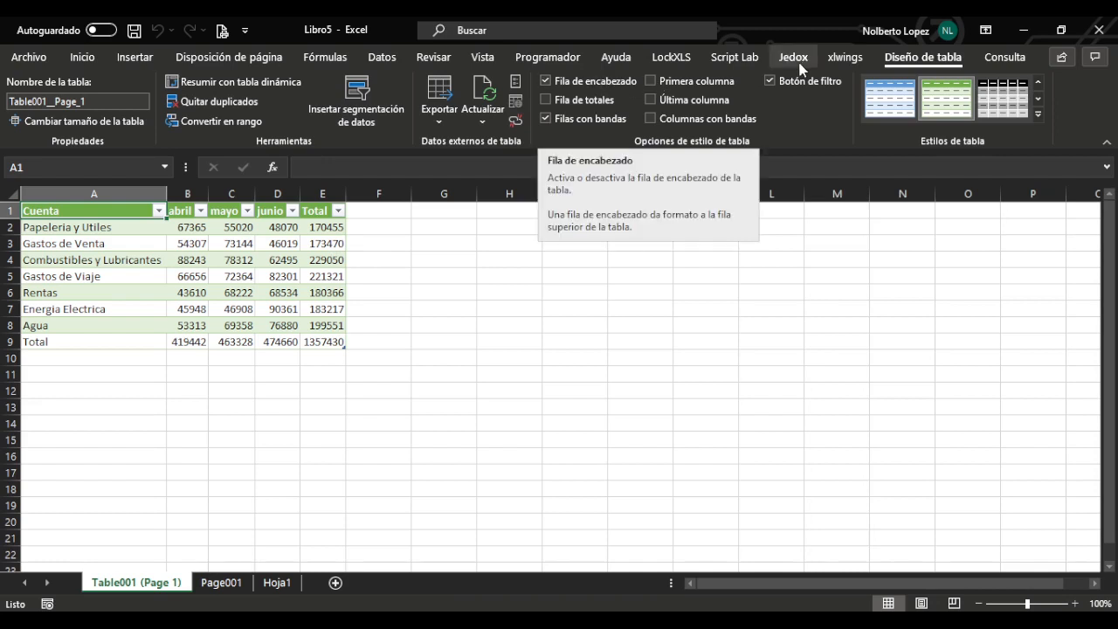
pyautogui.click(770, 82)
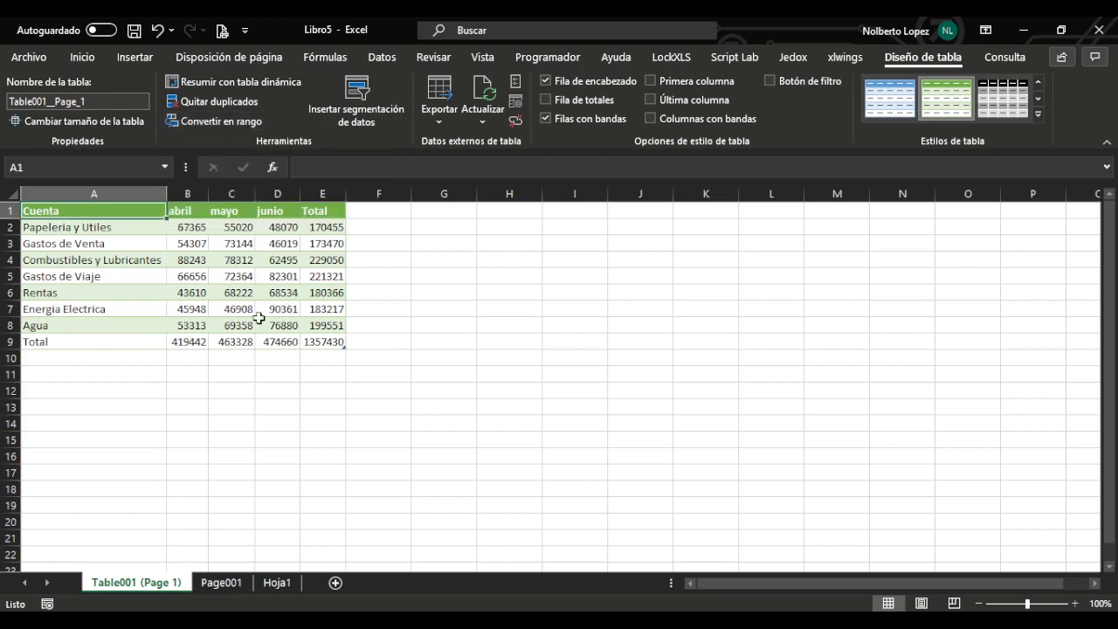
pyautogui.click(146, 275)
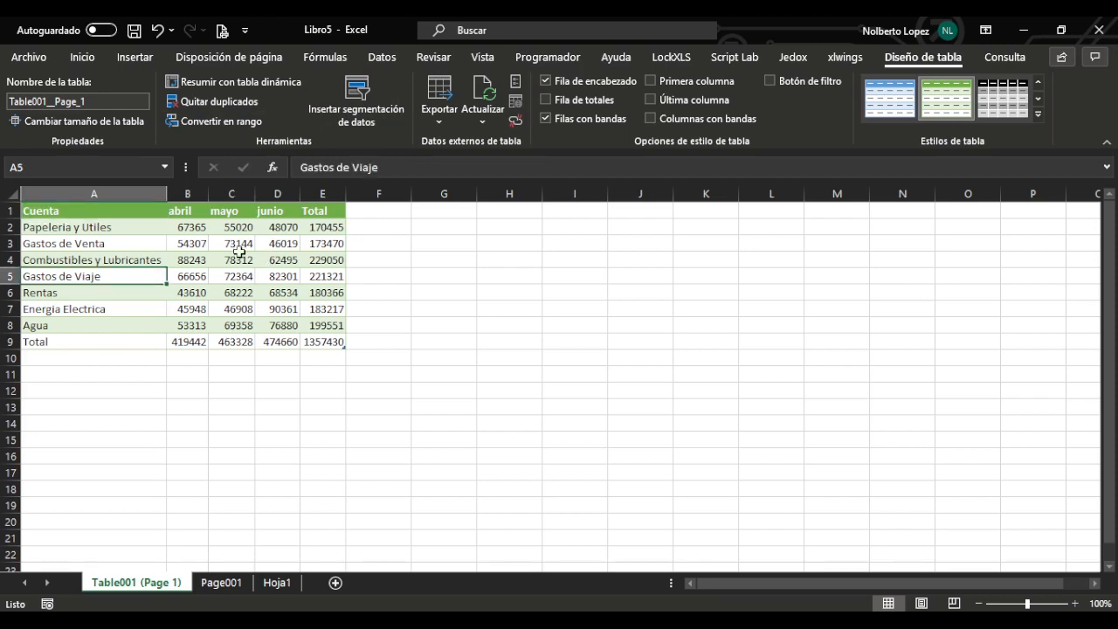
# Step: Start another data import from a PDF file and choose Reporte.pdf as the source
pyautogui.click(384, 58)
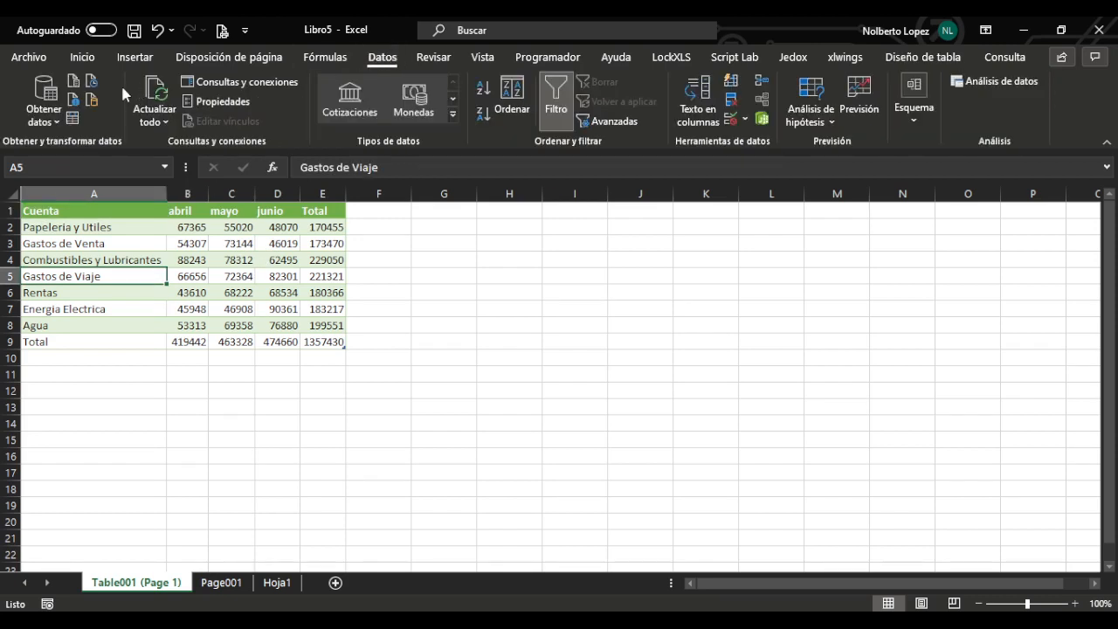
pyautogui.click(46, 122)
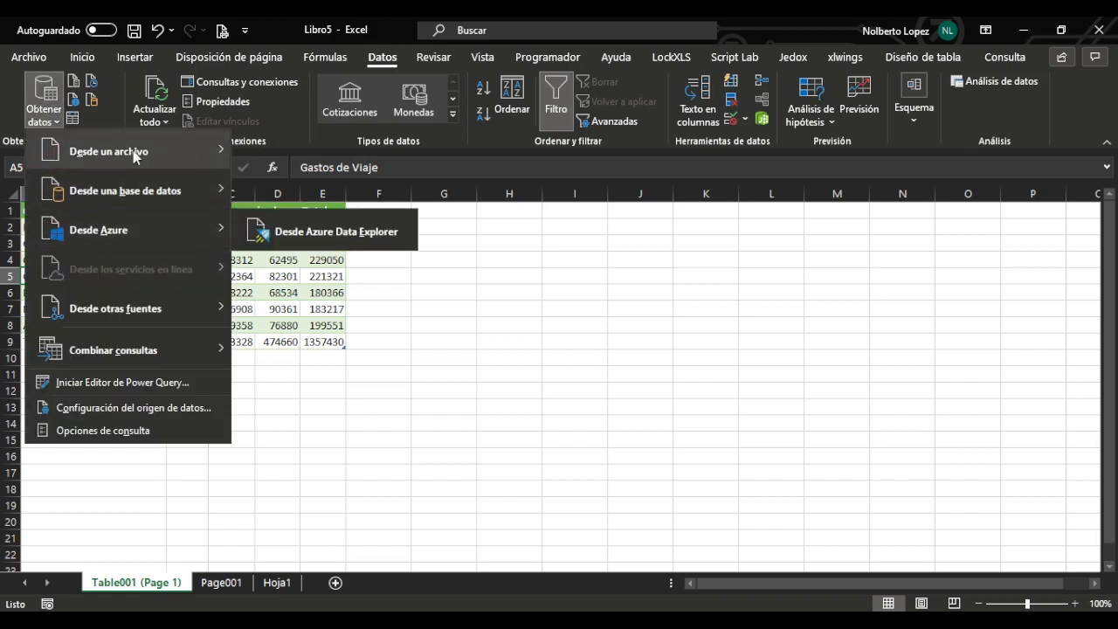
pyautogui.moveTo(132, 150)
pyautogui.click(306, 312)
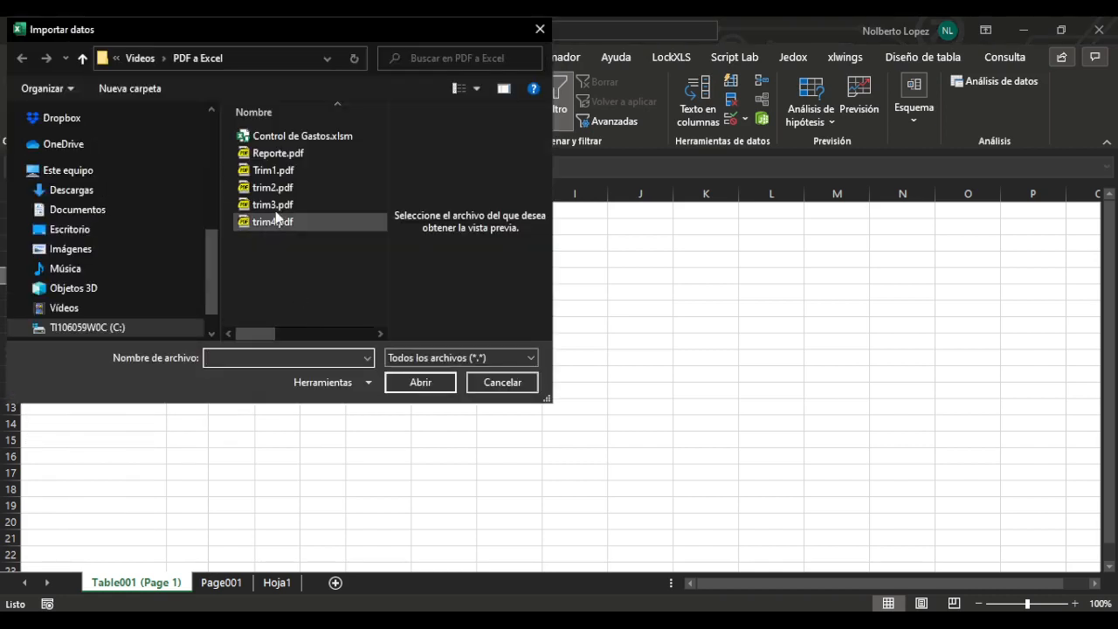
pyautogui.doubleClick(269, 153)
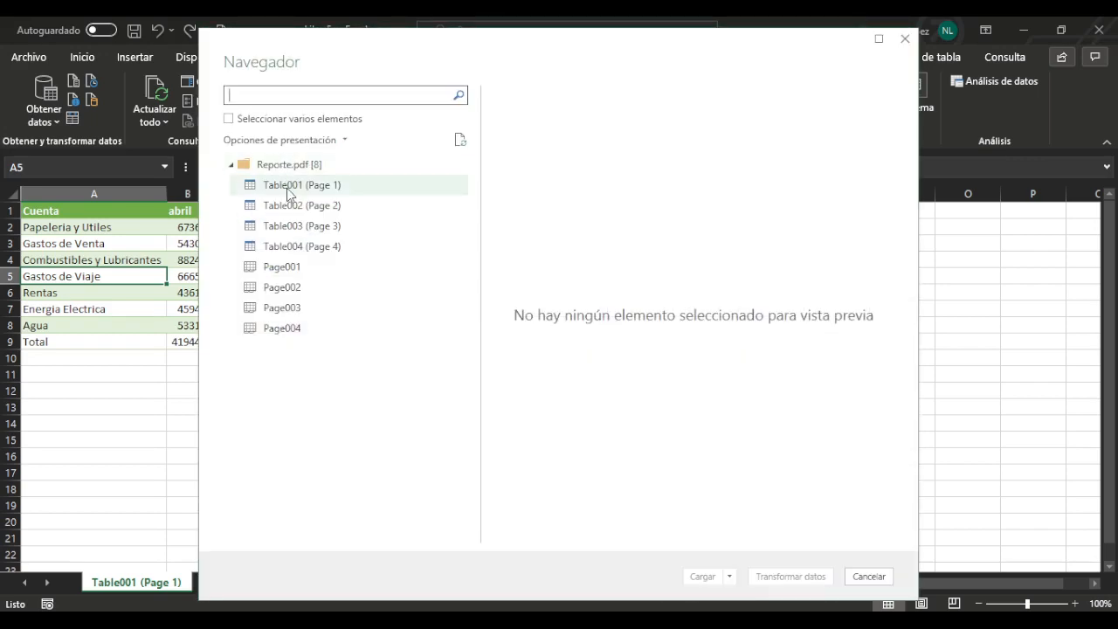
# Step: Look through the tables found in Reporte.pdf and load Table004 (Page 4) into a new worksheet
pyautogui.click(285, 190)
pyautogui.click(298, 206)
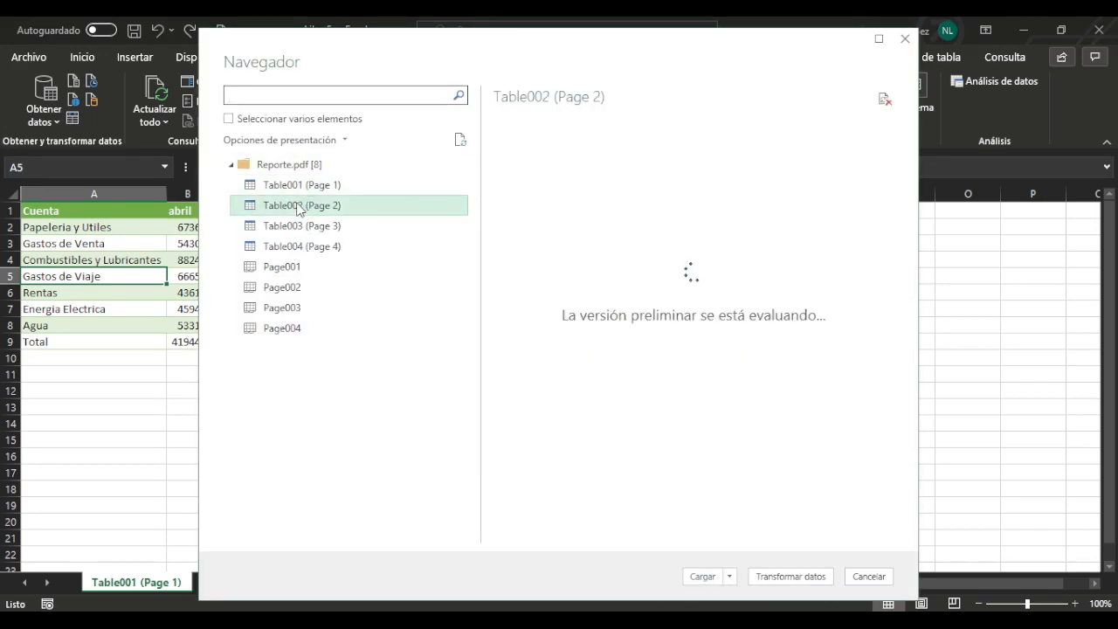
pyautogui.click(307, 248)
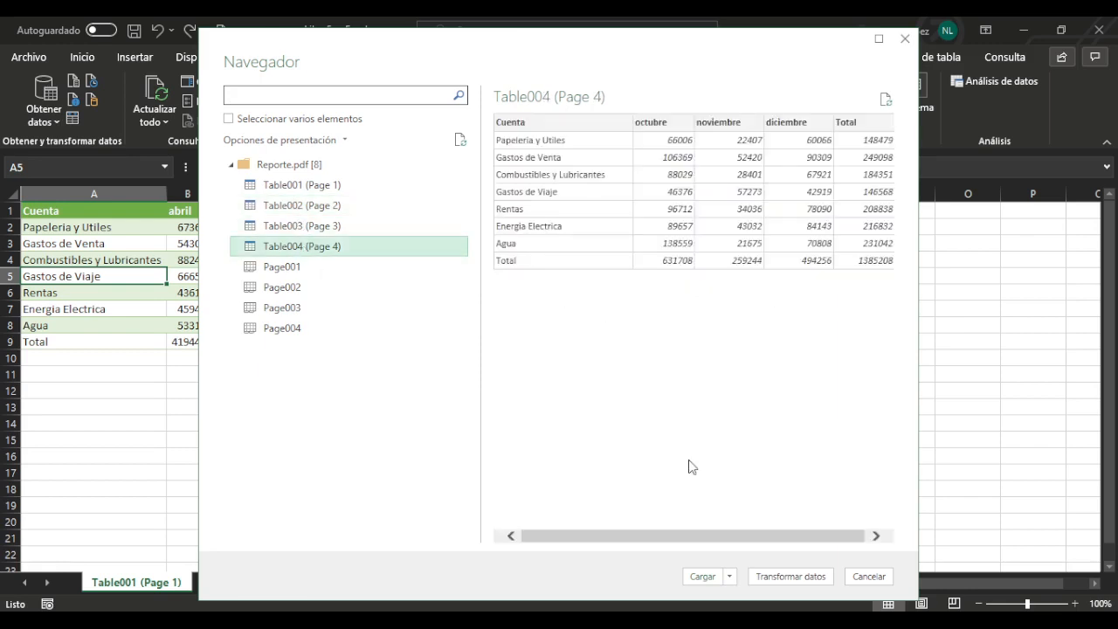
pyautogui.click(703, 577)
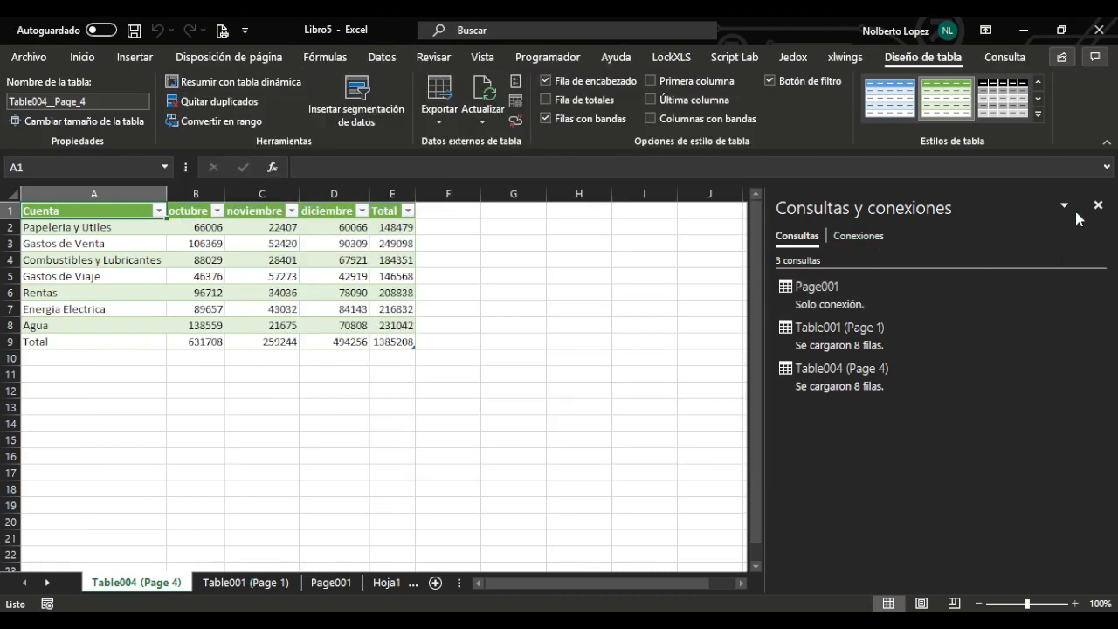
# Step: Close the queries list and hide the filter buttons of the imported October to December table
pyautogui.click(1097, 205)
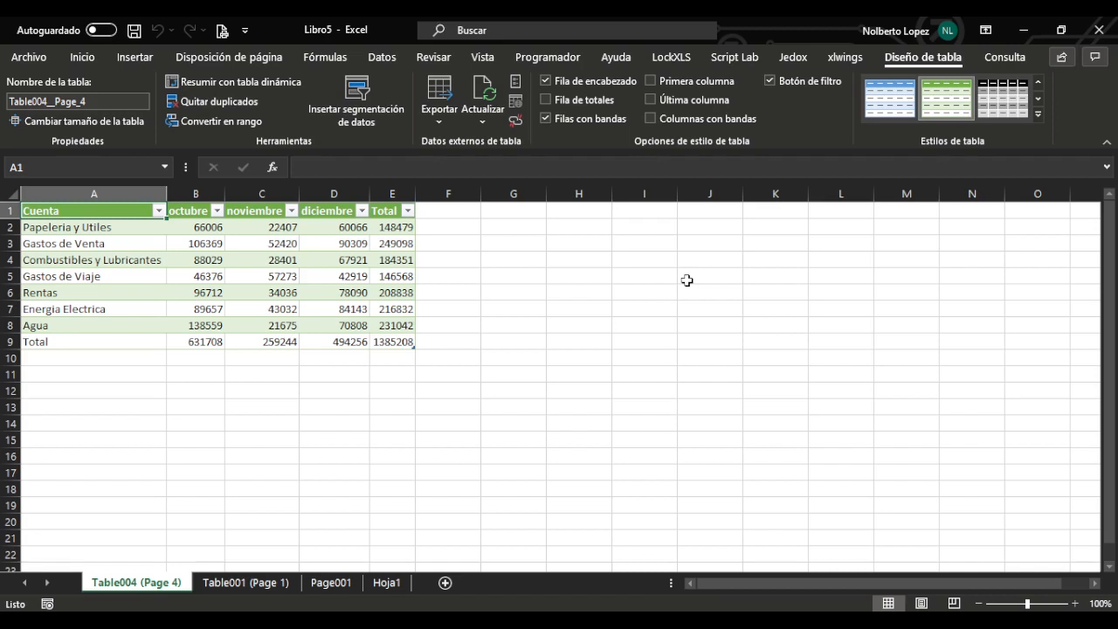
pyautogui.click(771, 83)
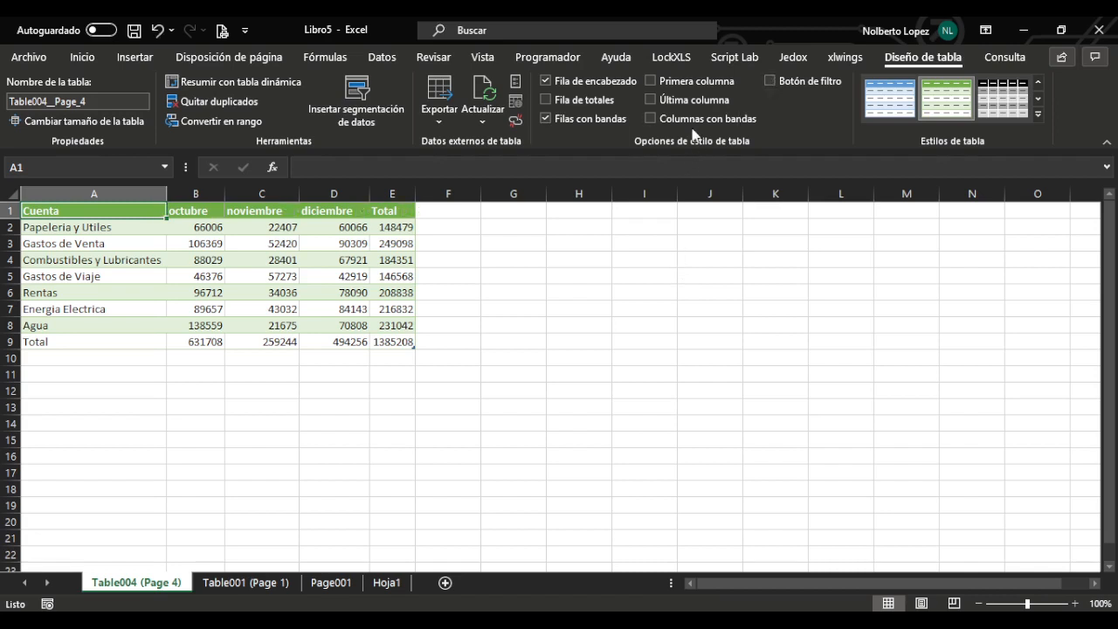
pyautogui.click(489, 212)
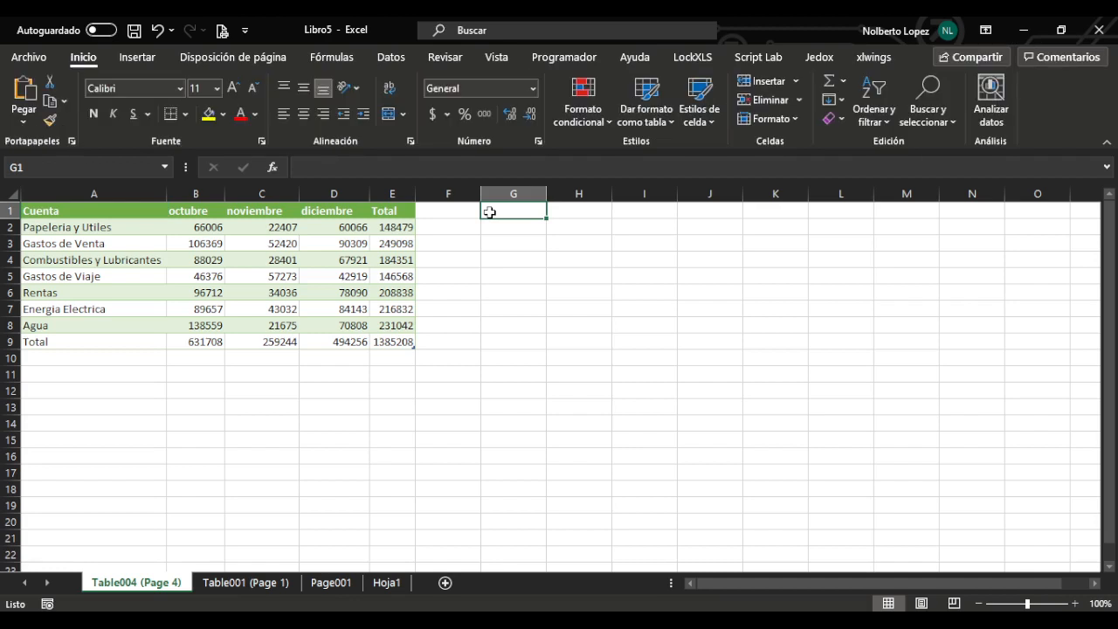